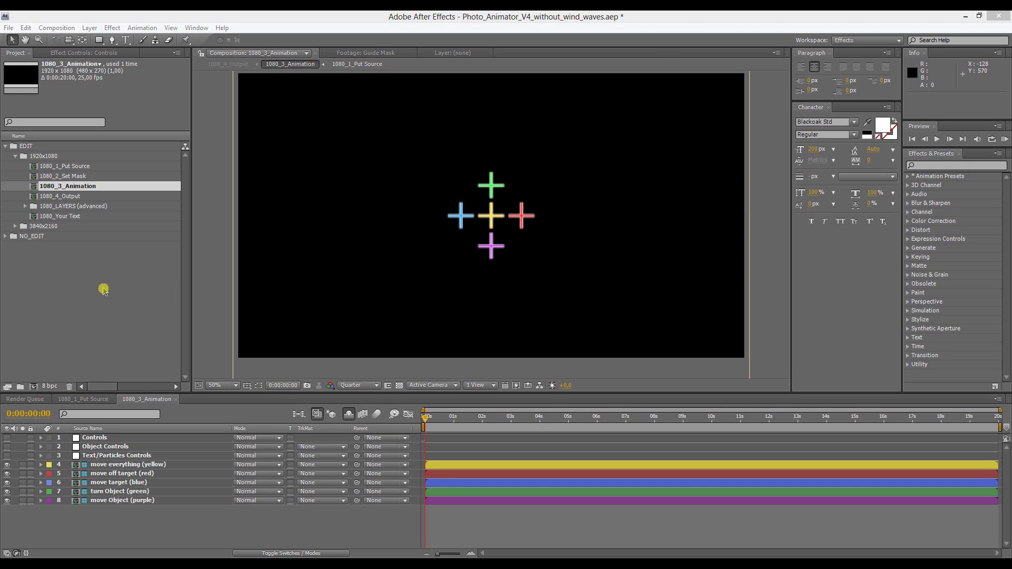
- Import Landscape.jpg into the project and place it in the 1080_1_Put Source composition, scaled to the composition's full width
double_click(73, 277)
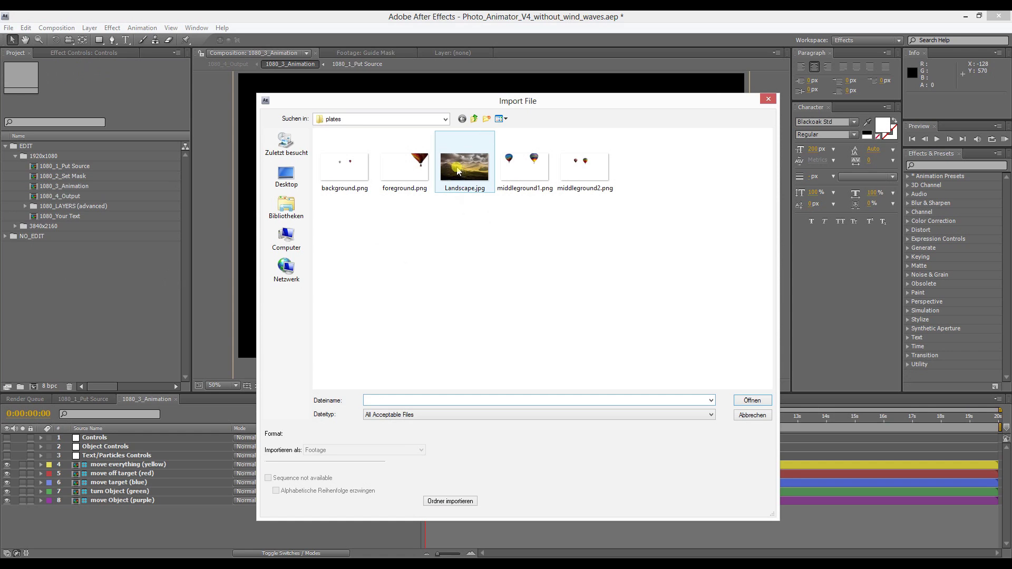
double_click(458, 170)
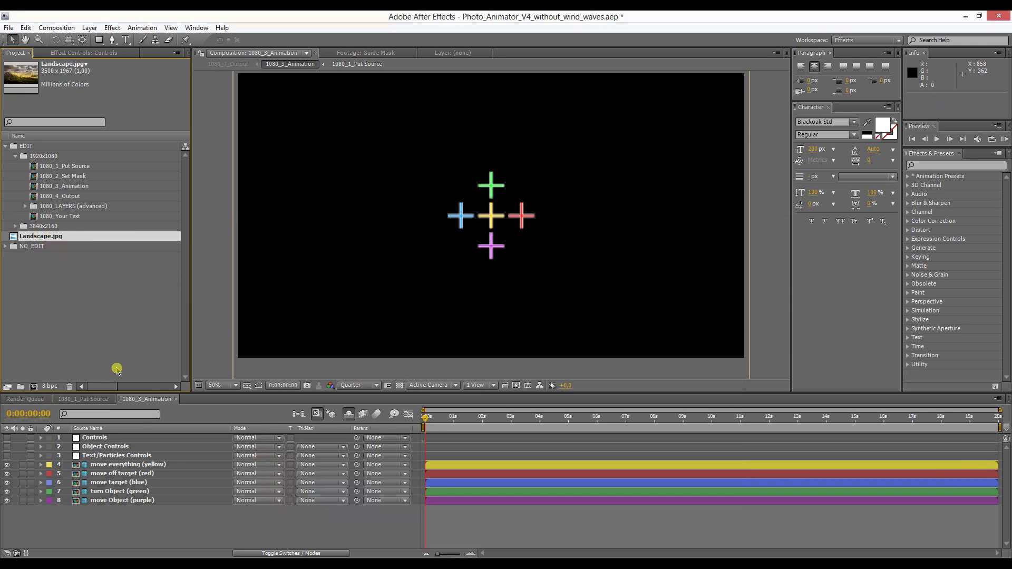
left_click(92, 402)
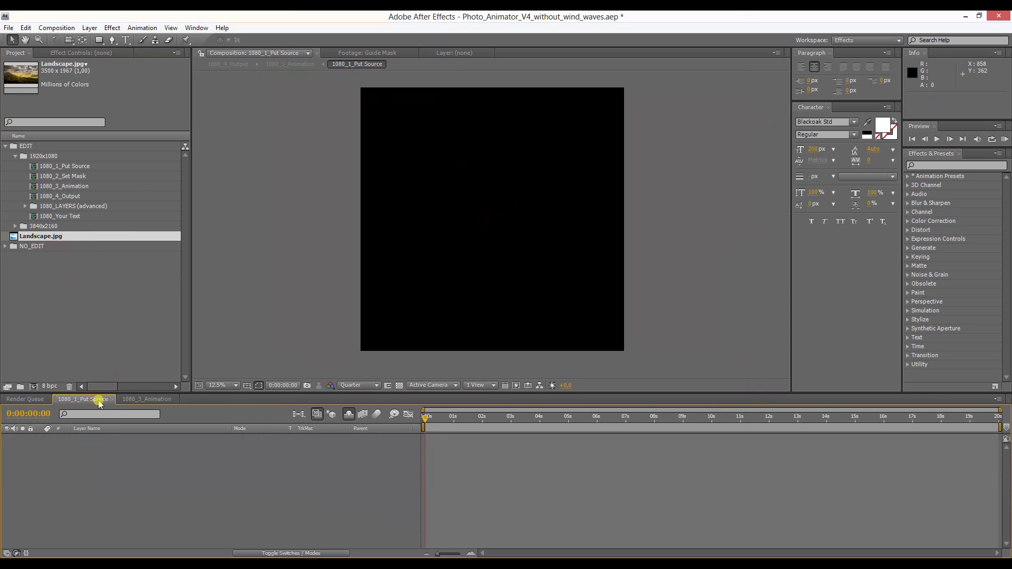
left_click(63, 166)
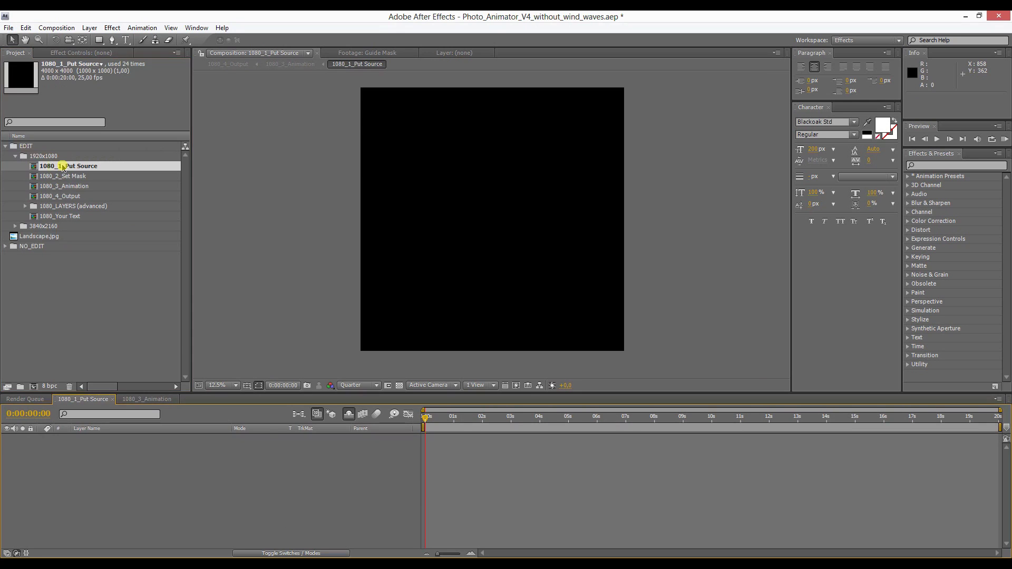
left_click_drag(36, 240, 106, 479)
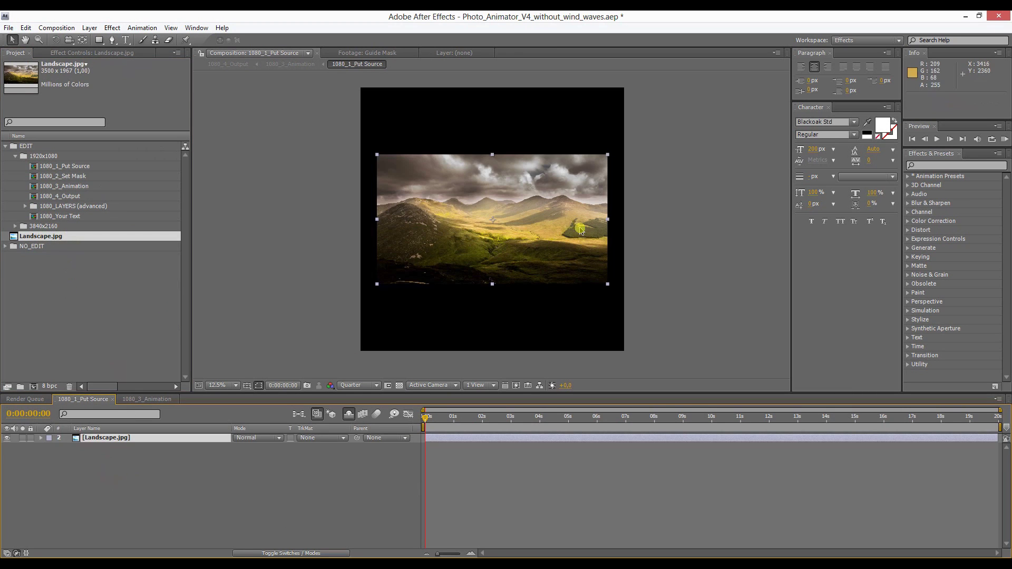
left_click_drag(608, 154, 625, 140)
left_click(668, 184)
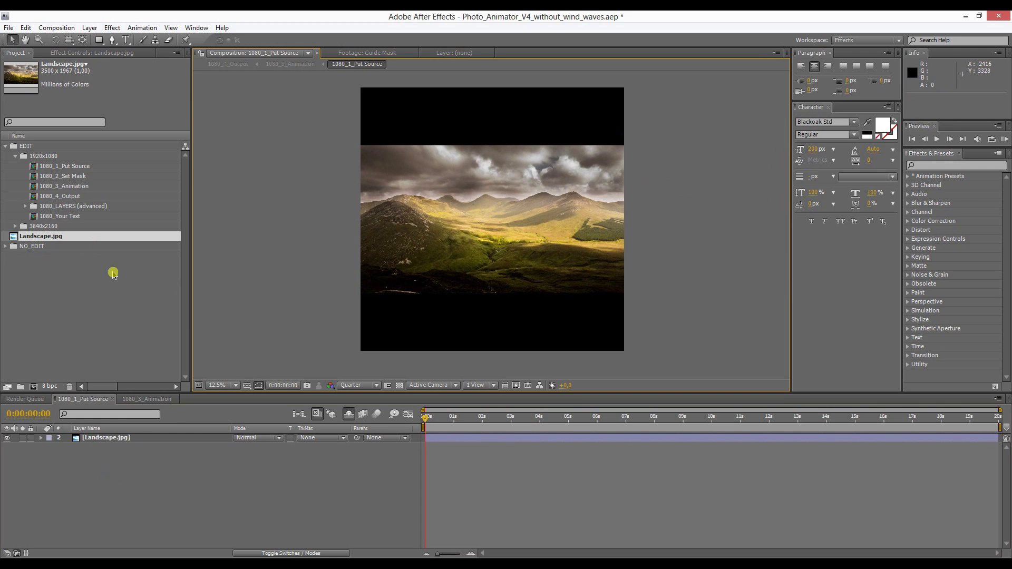
- In 1080_2_Set Mask, draw a closed Pen mask on the MASK layer around the lit valley and distant mountain ridge, extending past both image sides
double_click(74, 178)
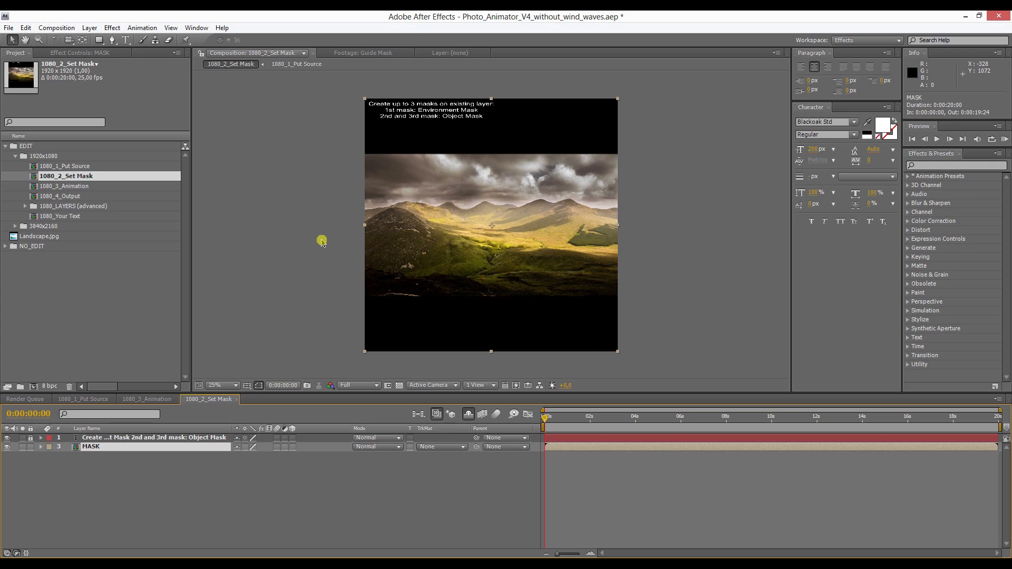
left_click(114, 40)
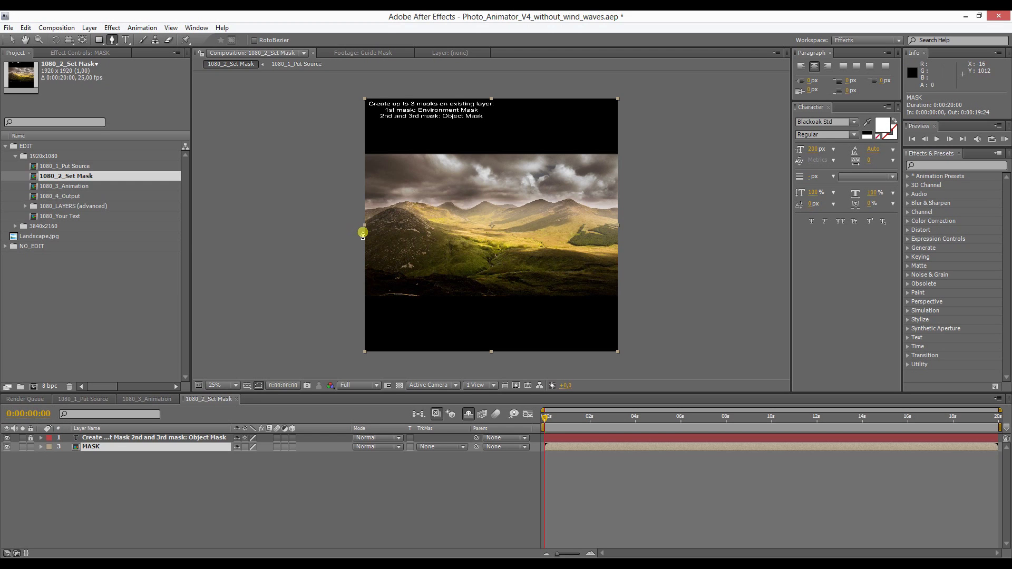
left_click(359, 229)
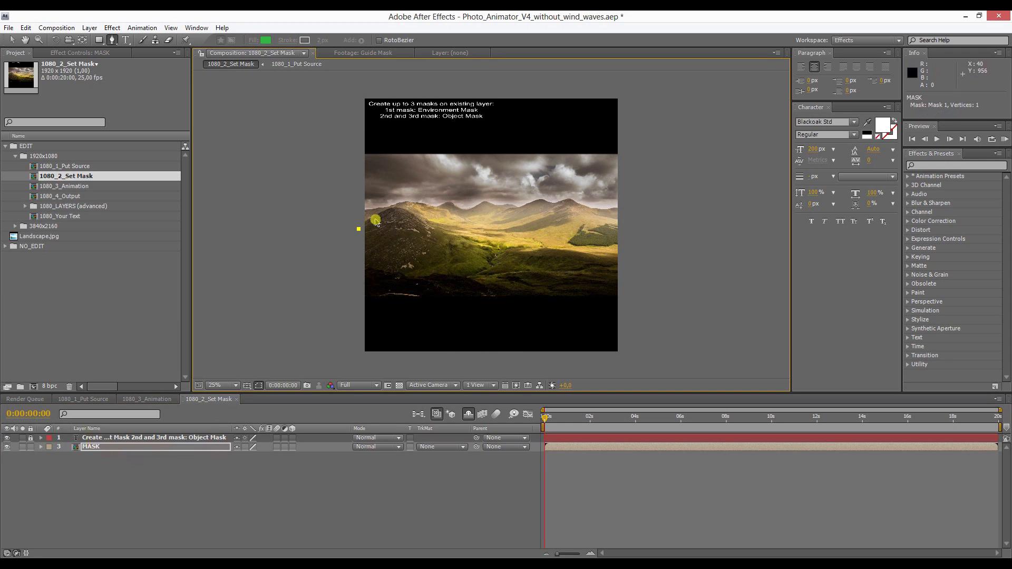
left_click(383, 214)
left_click(401, 209)
left_click(436, 224)
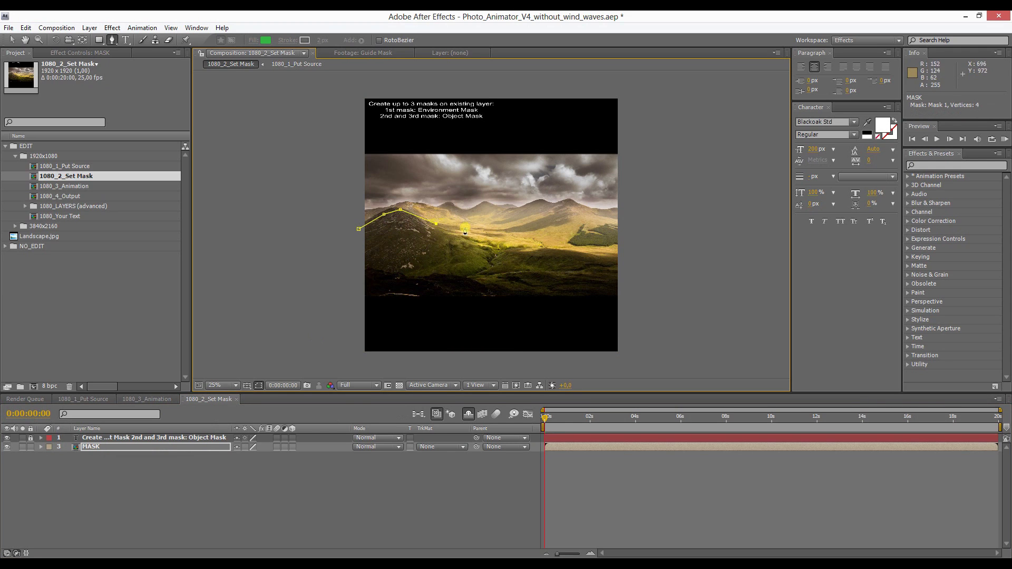
left_click(493, 231)
left_click(544, 225)
left_click(569, 210)
left_click(612, 224)
left_click(657, 235)
left_click(665, 214)
left_click(640, 202)
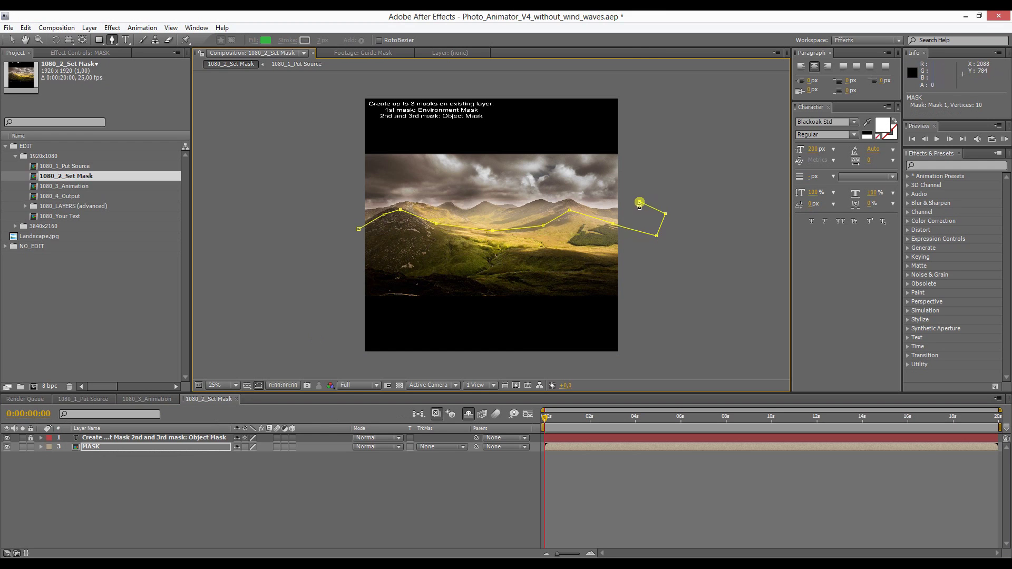
left_click(524, 198)
left_click(399, 198)
left_click(359, 201)
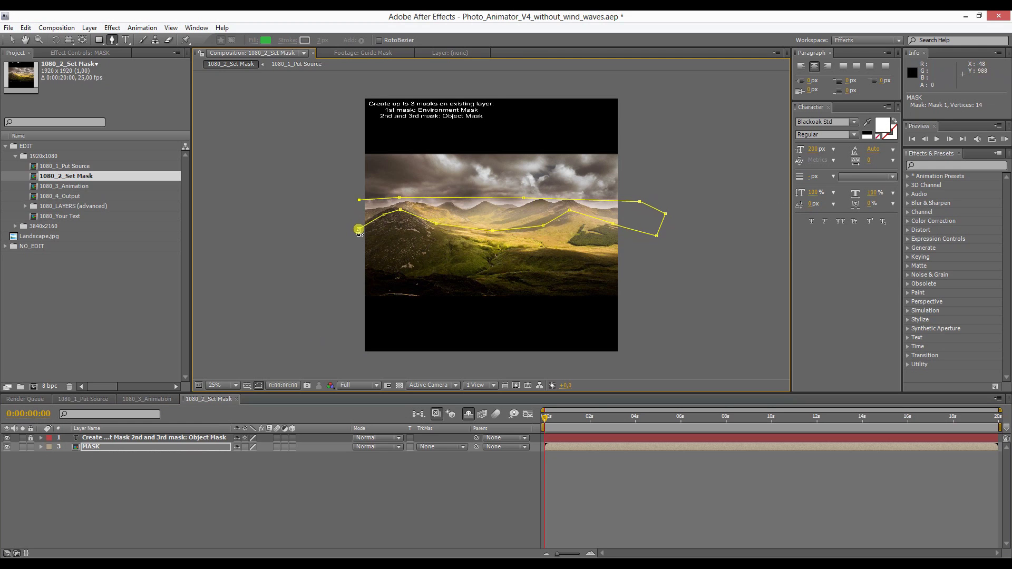
left_click(359, 230)
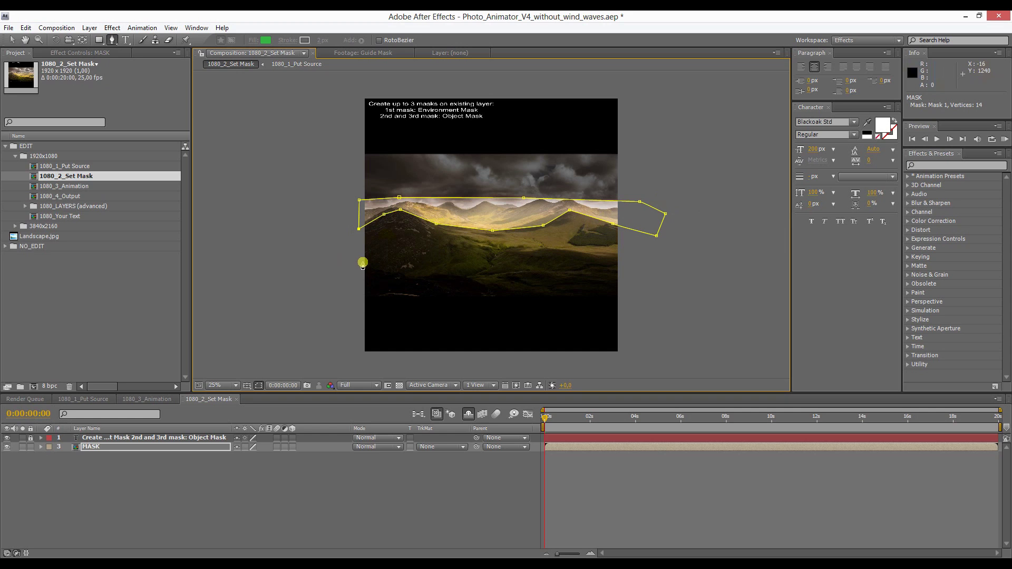
- In 1080_3_Animation, set Layer Size Mask1 on the Controls layer to about 15.73 and turn off Visual Help Mode
double_click(68, 188)
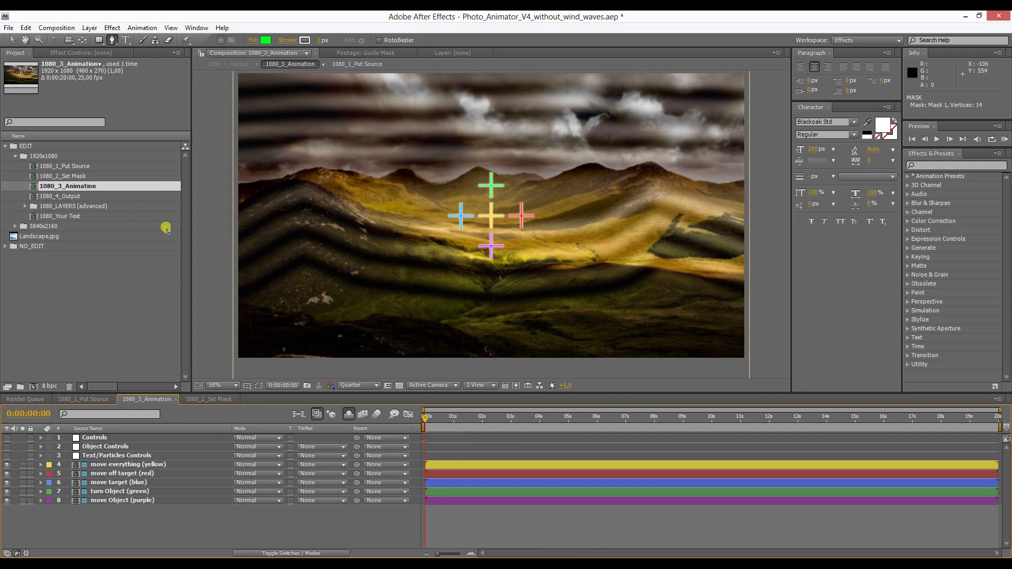
left_click(11, 40)
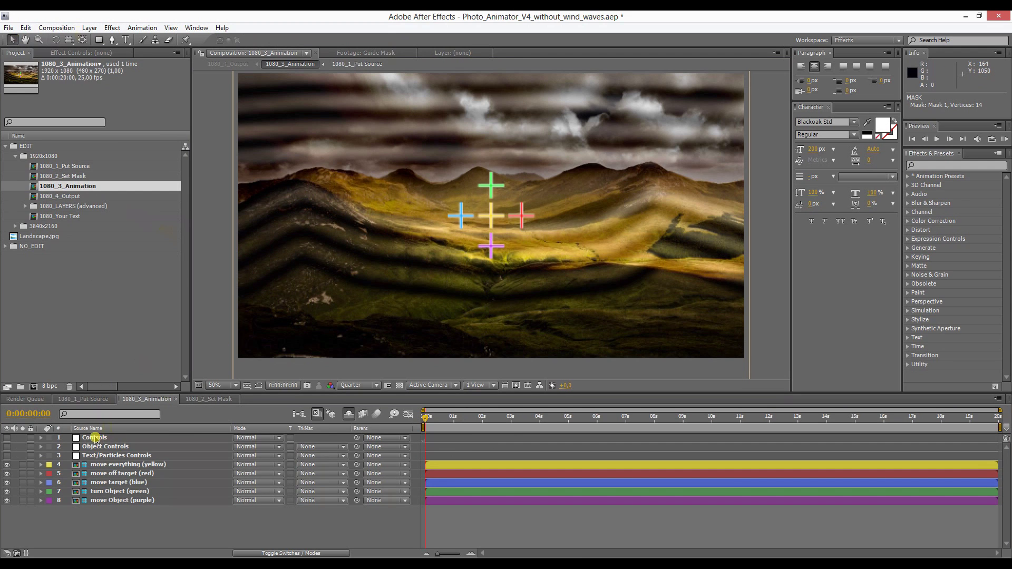
left_click(95, 438)
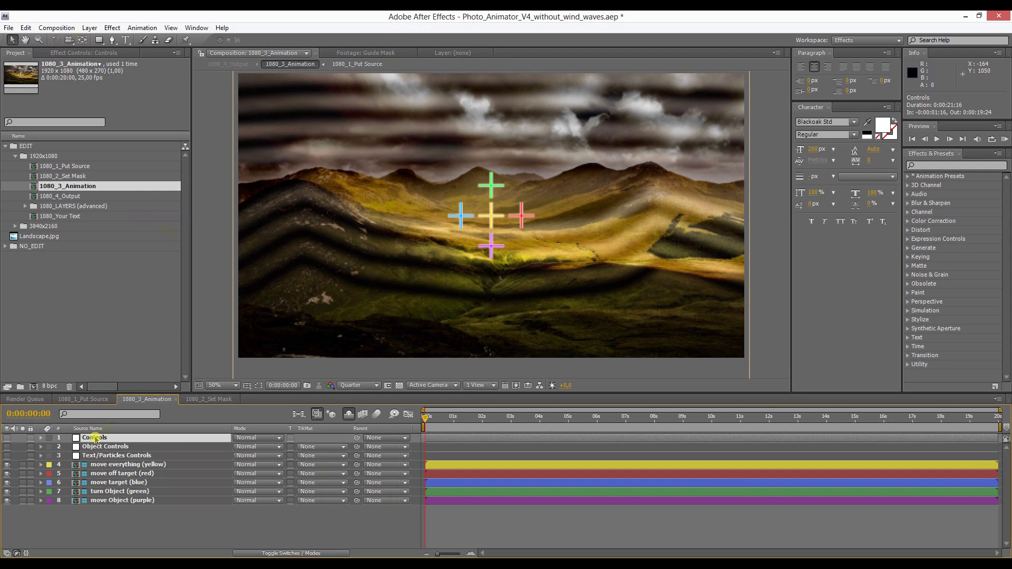
left_click(75, 54)
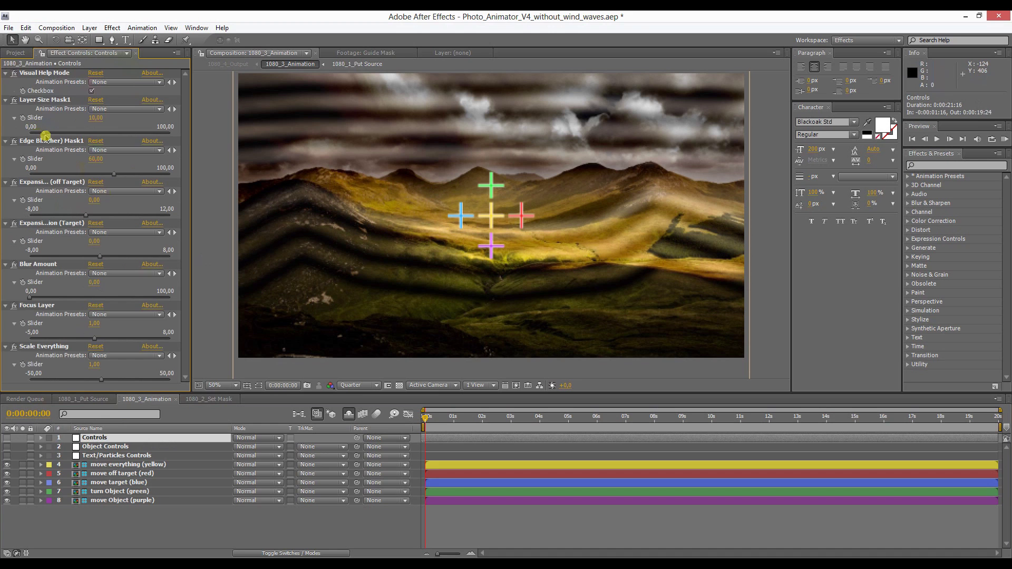
left_click_drag(45, 135, 51, 134)
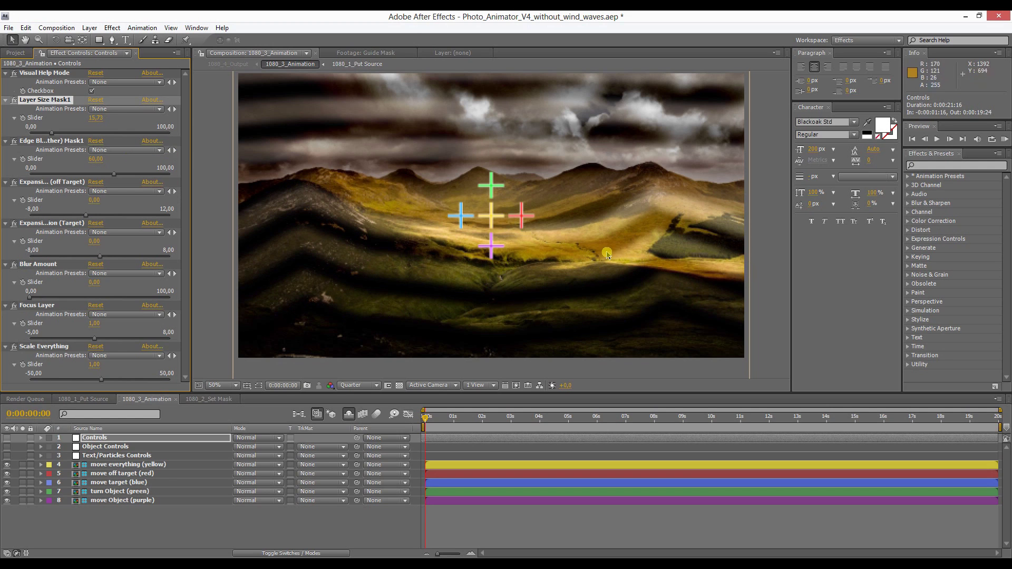
left_click(92, 91)
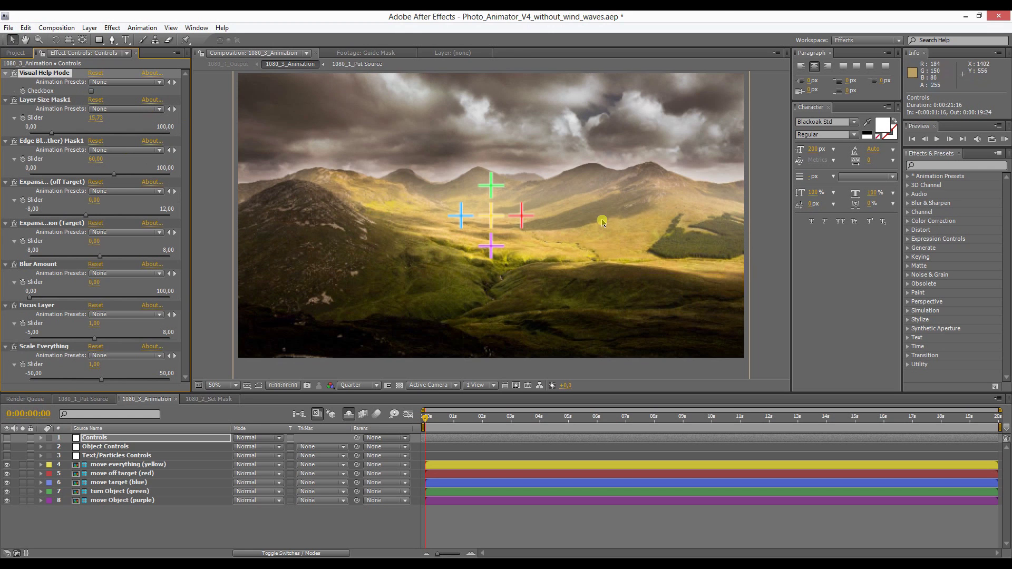
- Try moving the blue target handle and the red off-target handle slightly to test the parallax, undoing each move
key("comma")
key("period")
left_click_drag(461, 216, 462, 217)
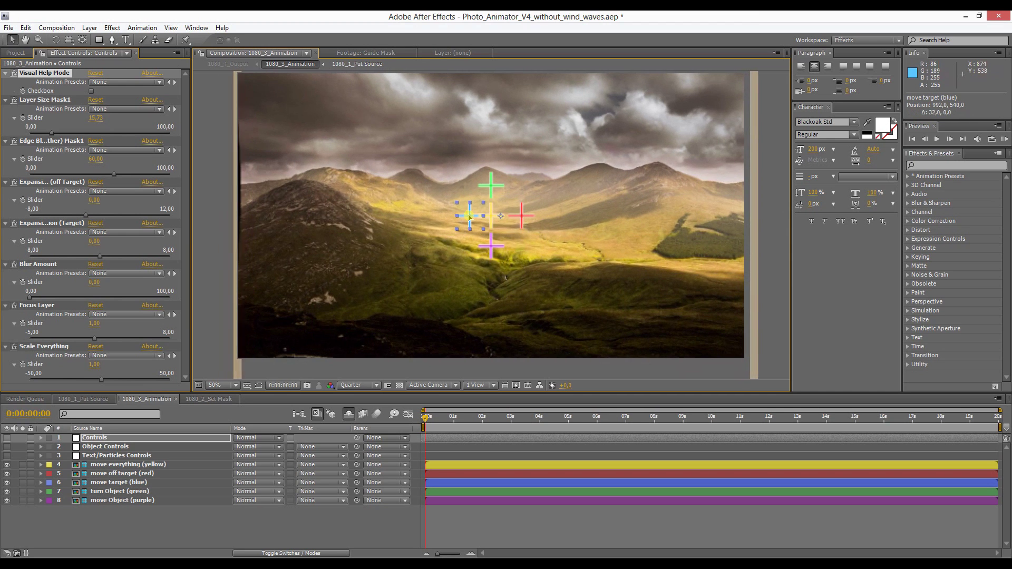
key("ctrl+z")
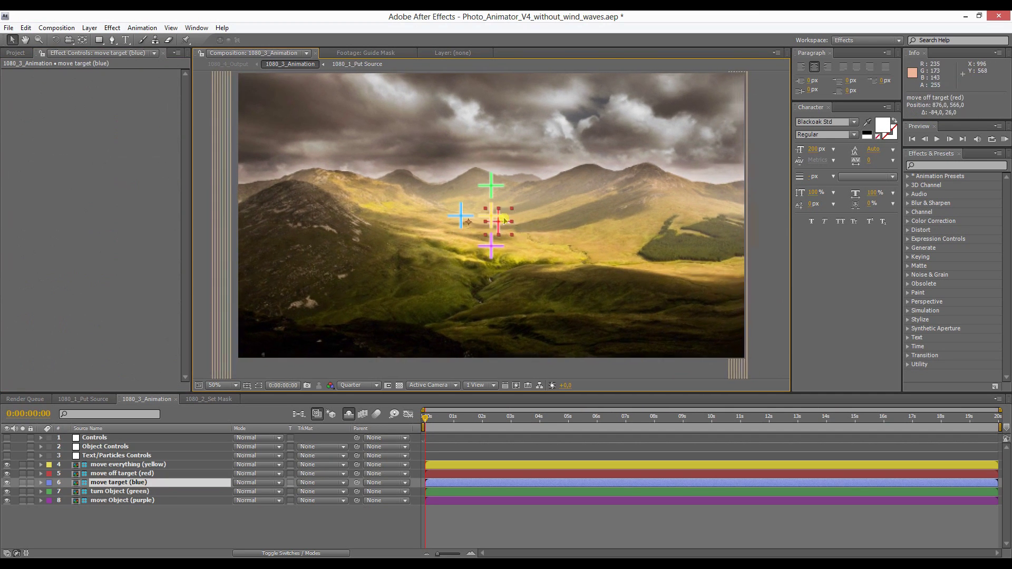
left_click_drag(526, 221, 504, 232)
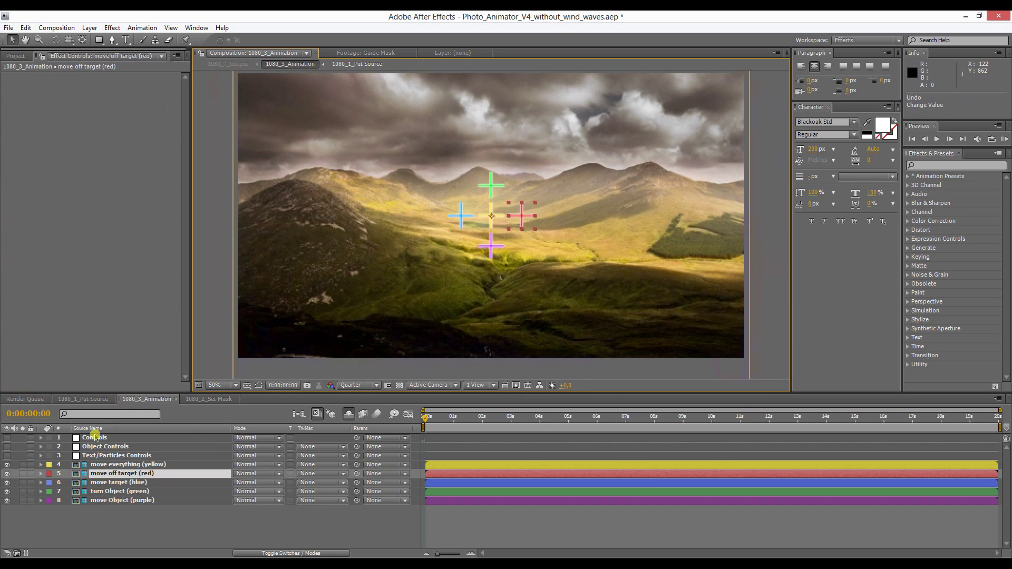
- Try raising the off-target Expansion value on the Controls layer to test its effect on the landscape
left_click(94, 437)
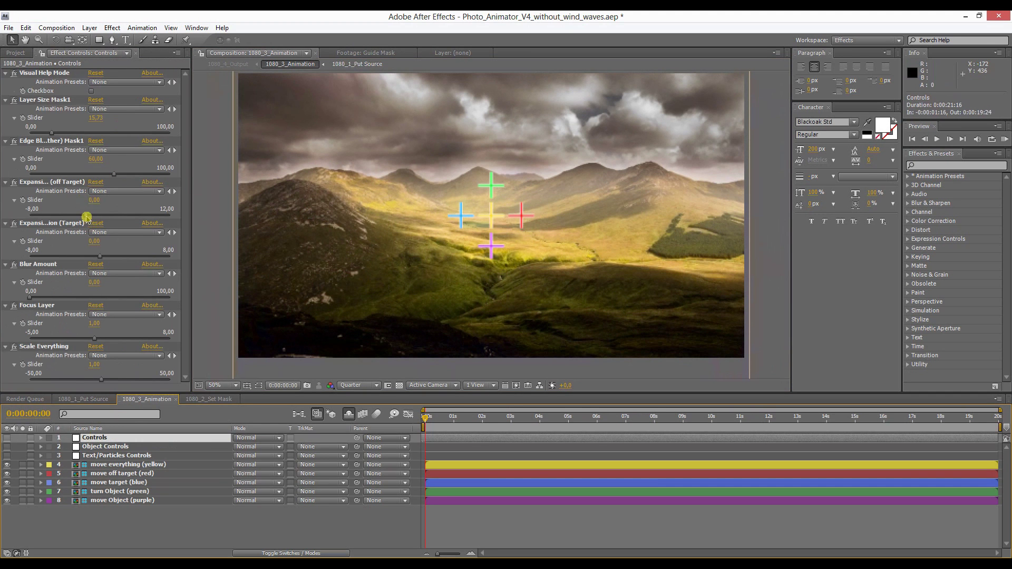
mouse_move(91, 216)
left_mouse_down()
mouse_move(108, 218)
mouse_move(86, 217)
left_mouse_up()
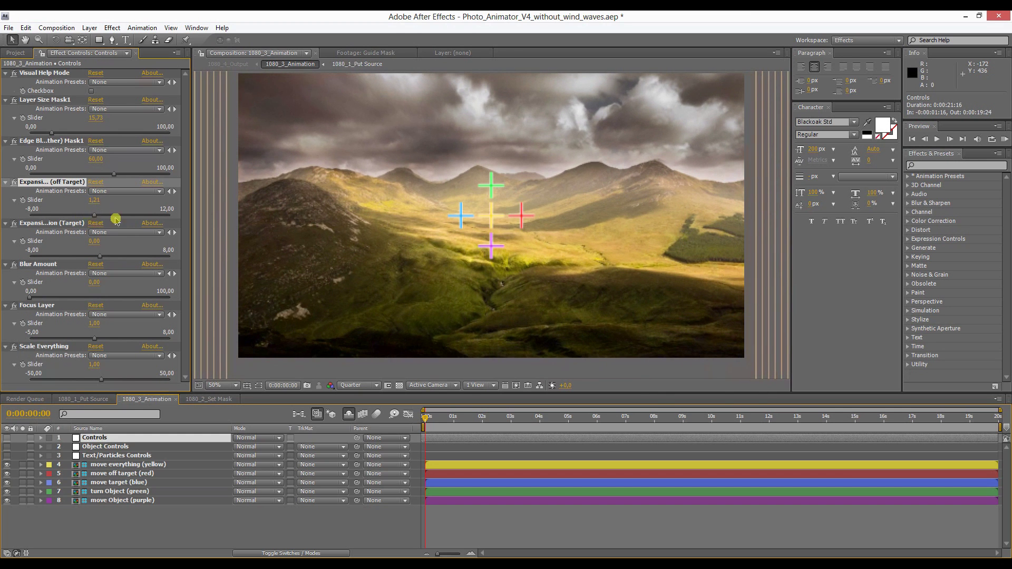
- Try a Blur Amount of about 49 with Focus Layer at about 7.27, undo the focus change and set Blur Amount back to 0
left_click_drag(80, 297, 98, 299)
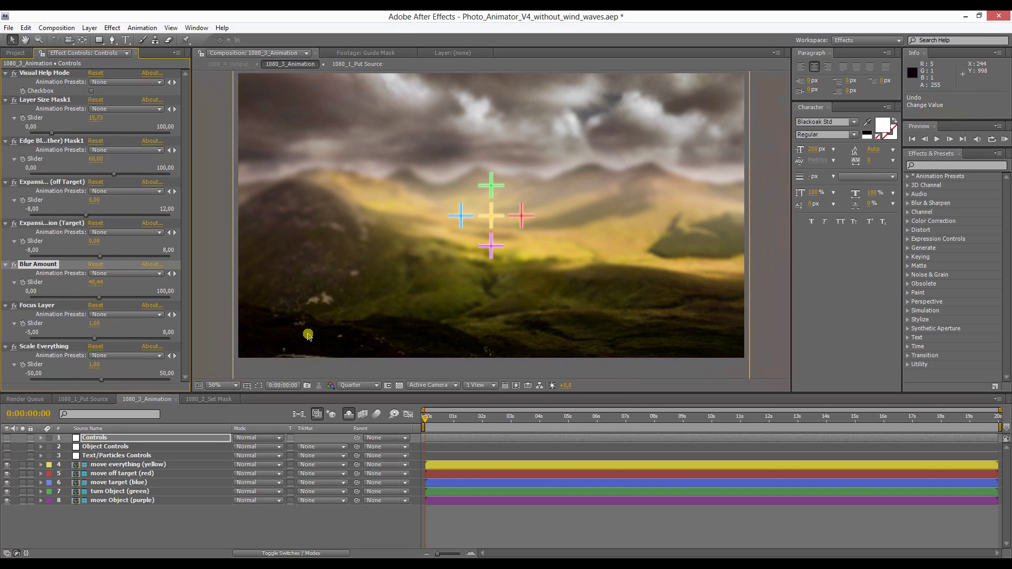
left_click_drag(120, 340, 164, 341)
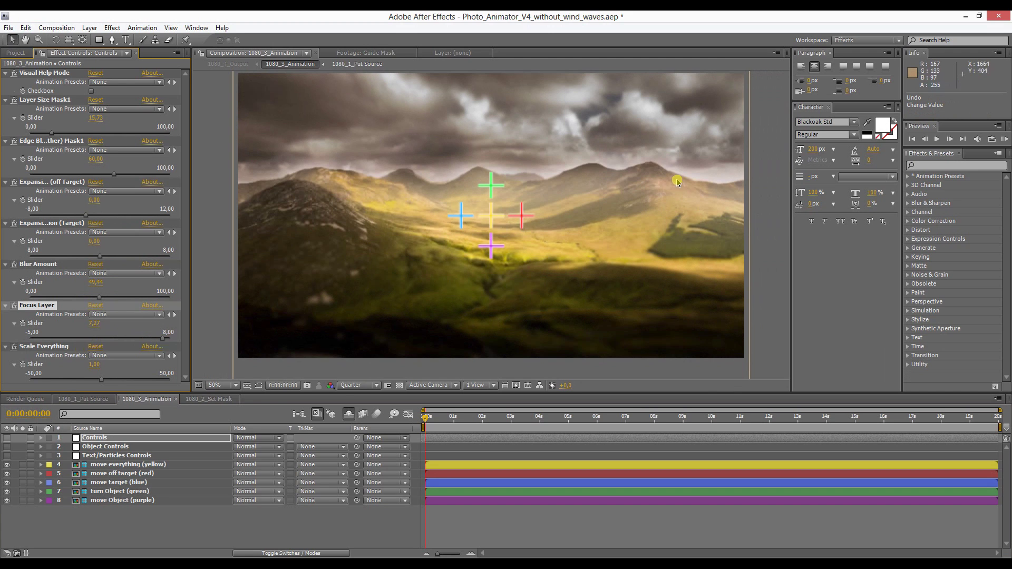
key("ctrl+z")
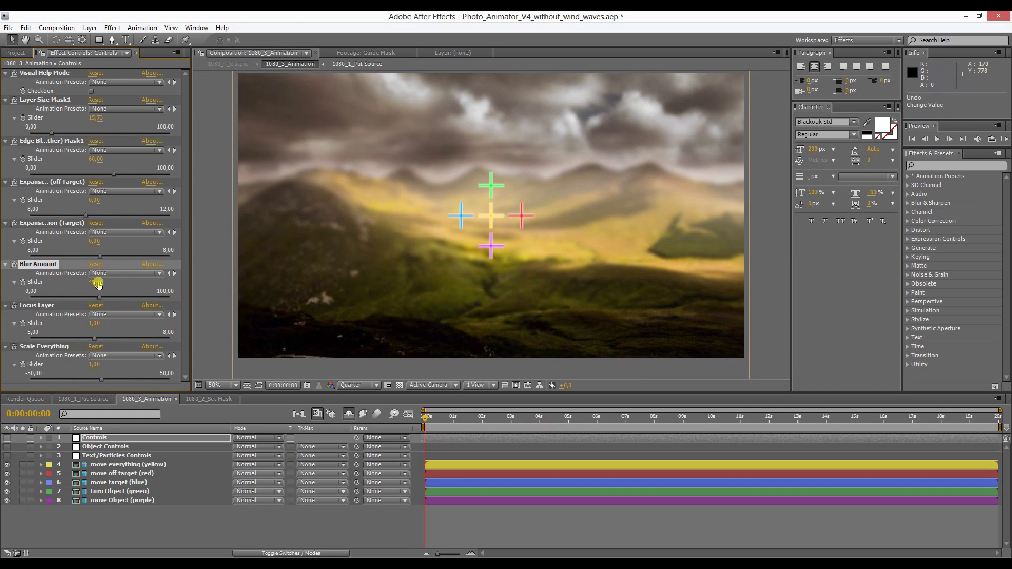
type("0")
key("Return")
left_click(258, 365)
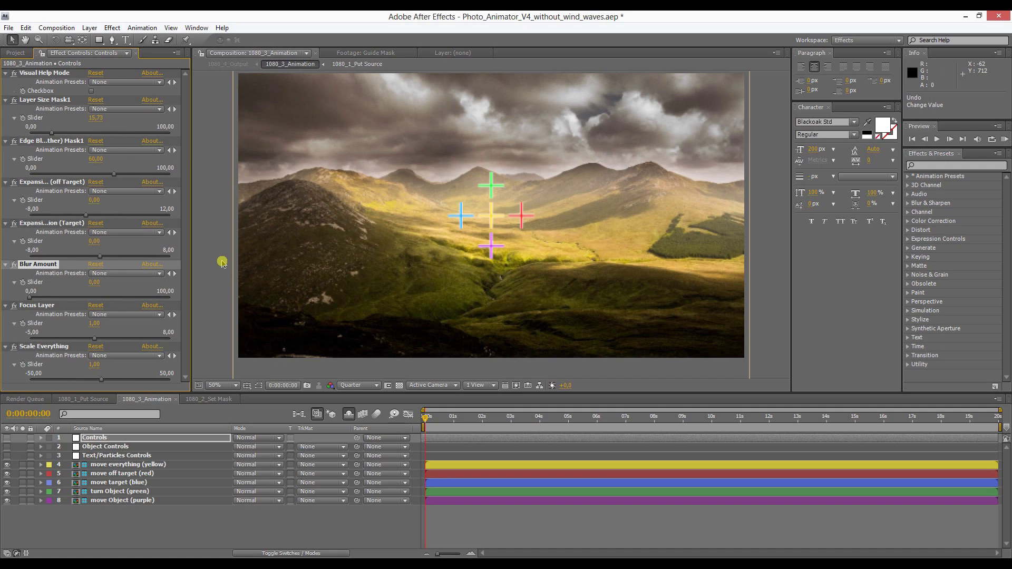
- Import background.png, foreground.png, middleground1.png and middleground2.png from the plates folder as footage
left_click(15, 53)
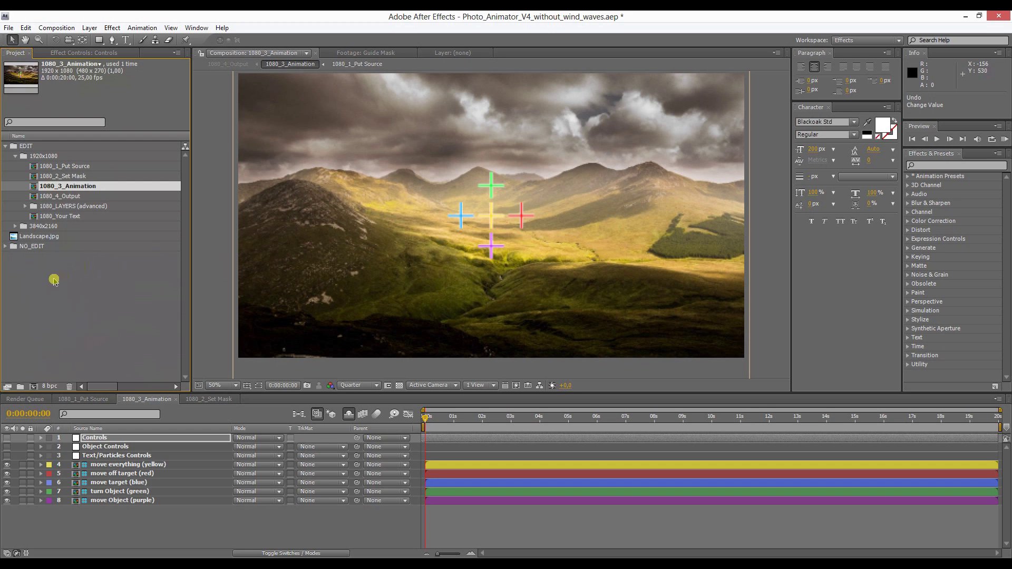
double_click(83, 278)
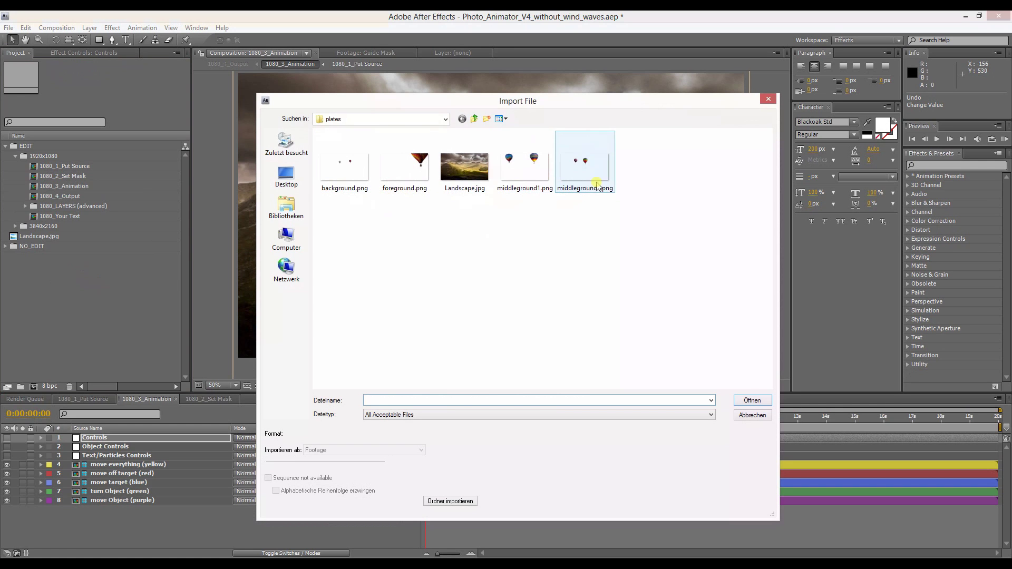
left_click(344, 166)
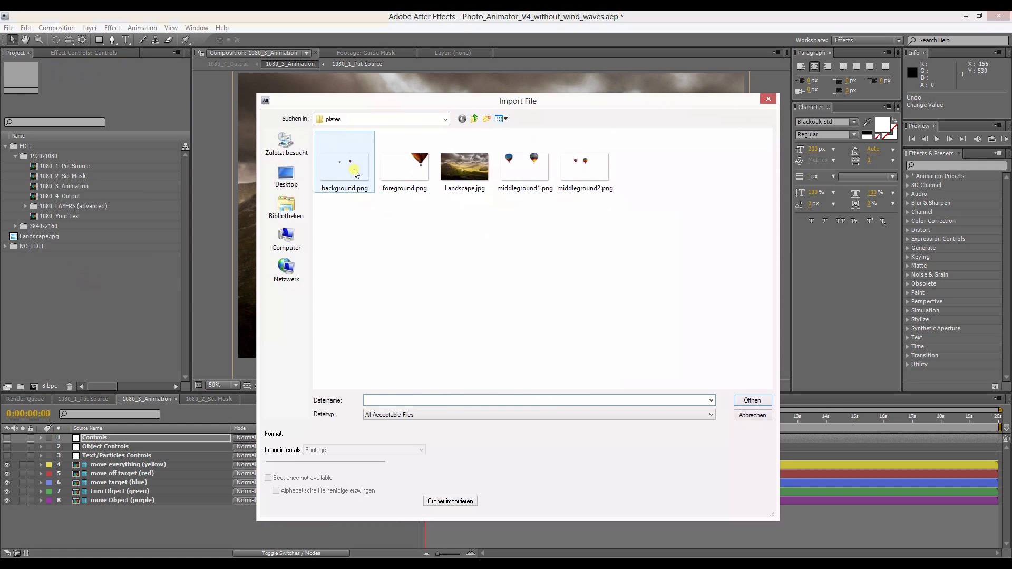
left_click(415, 172, "ctrl")
left_click(528, 176, "ctrl")
left_click(585, 178, "ctrl")
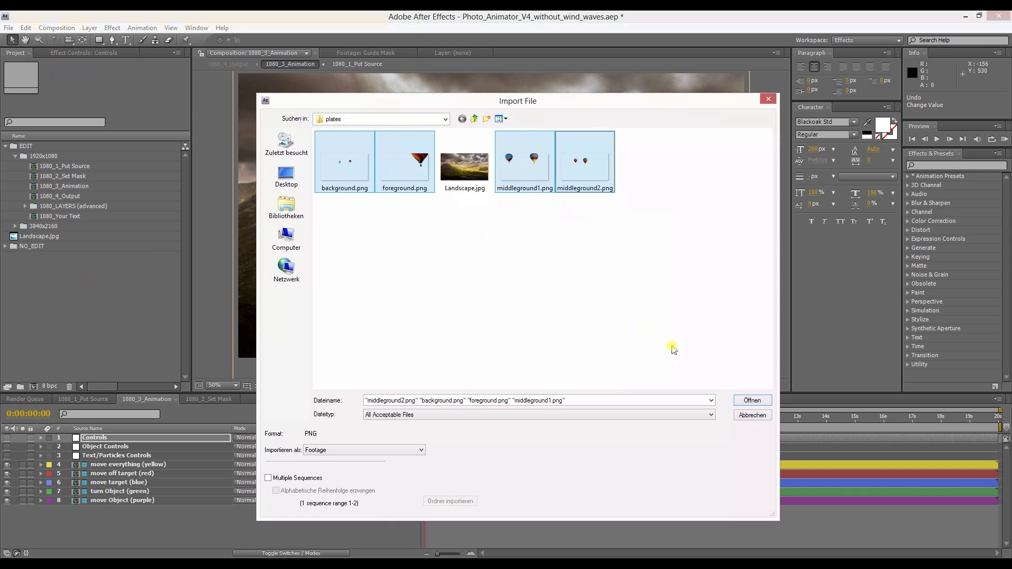
left_click(747, 402)
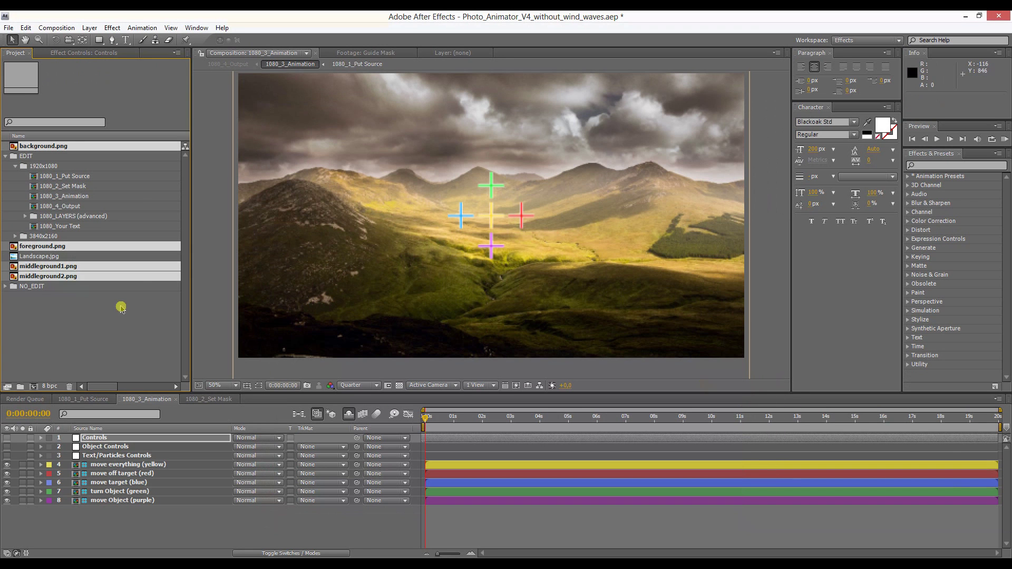
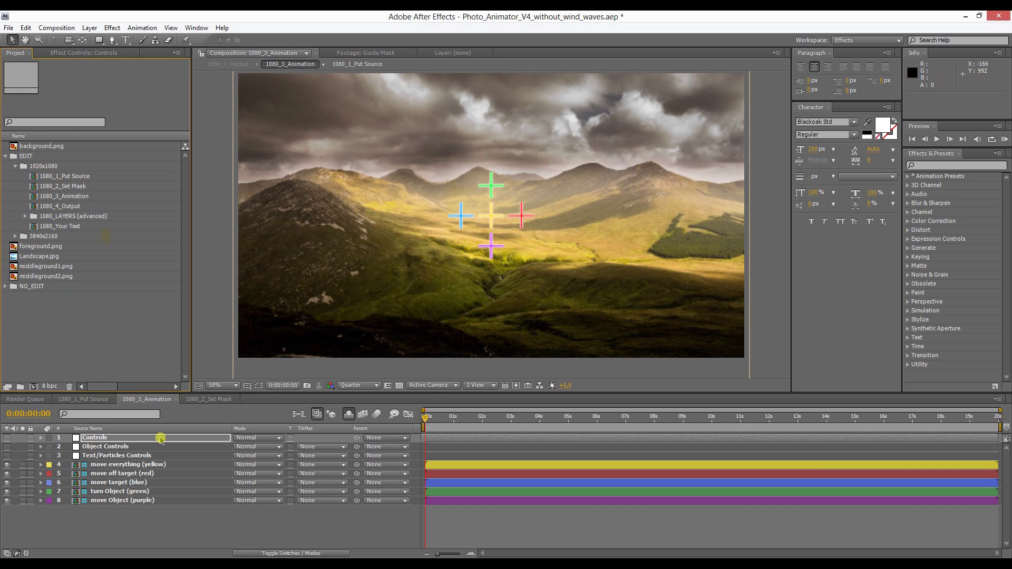
- Turn on Visual Help Mode in the Controls layer's effect settings
left_click(95, 438)
left_click(80, 52)
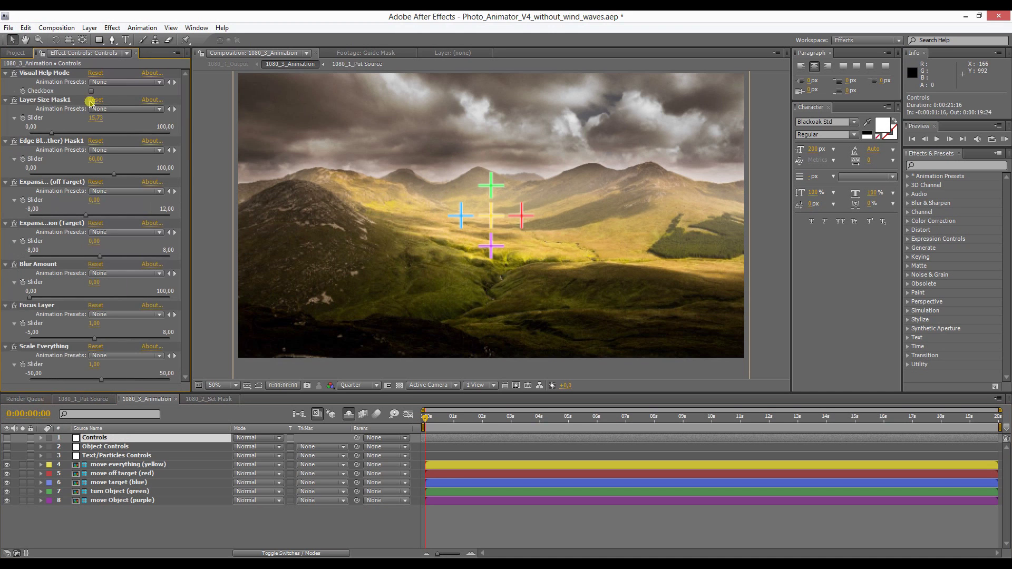
left_click(92, 91)
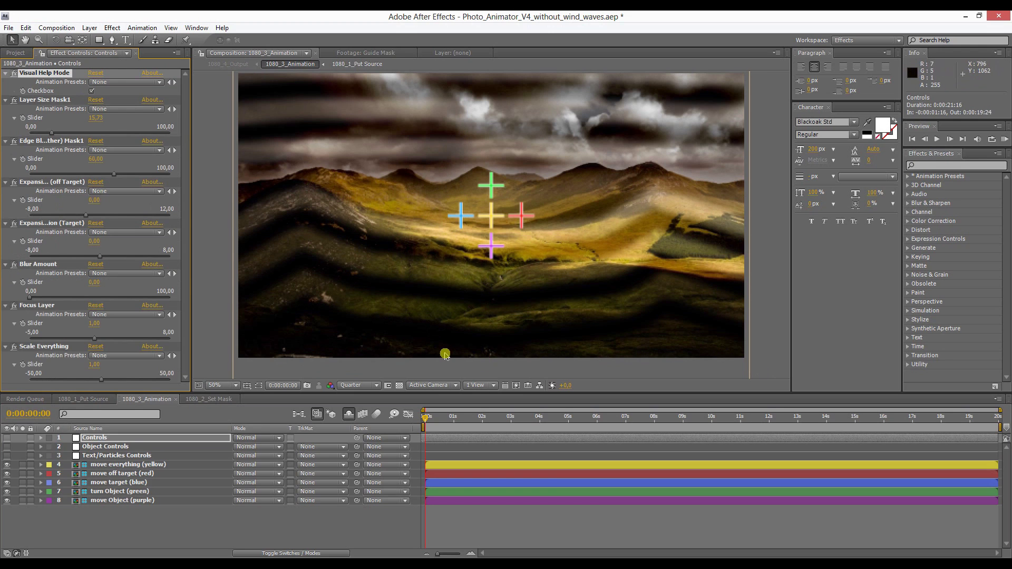
- Open the 1080_1 composition from the 1080_LAYERS (advanced) folder and add foreground.png above its 1080_1_Put Source layer
left_click(16, 53)
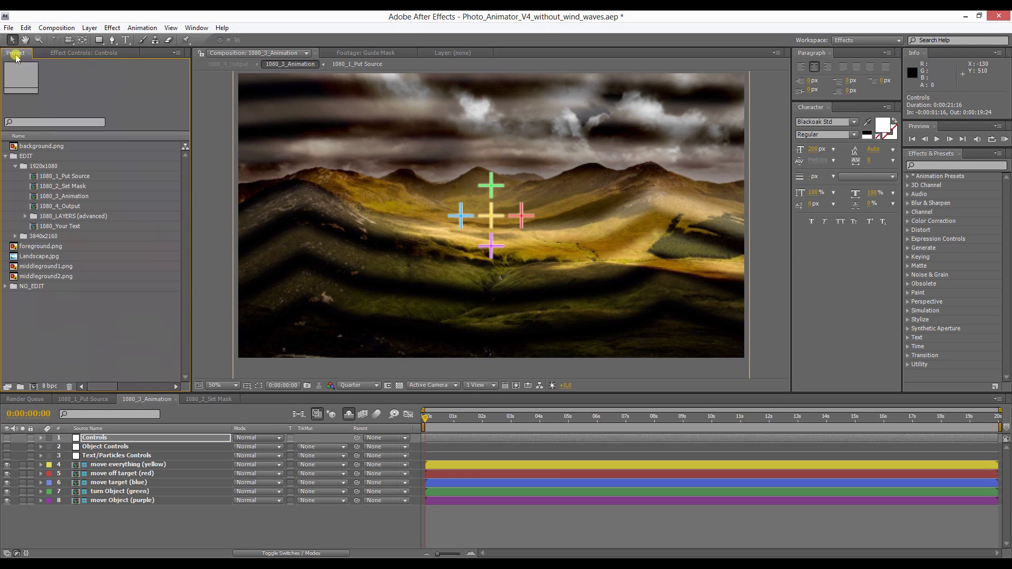
left_click(26, 216)
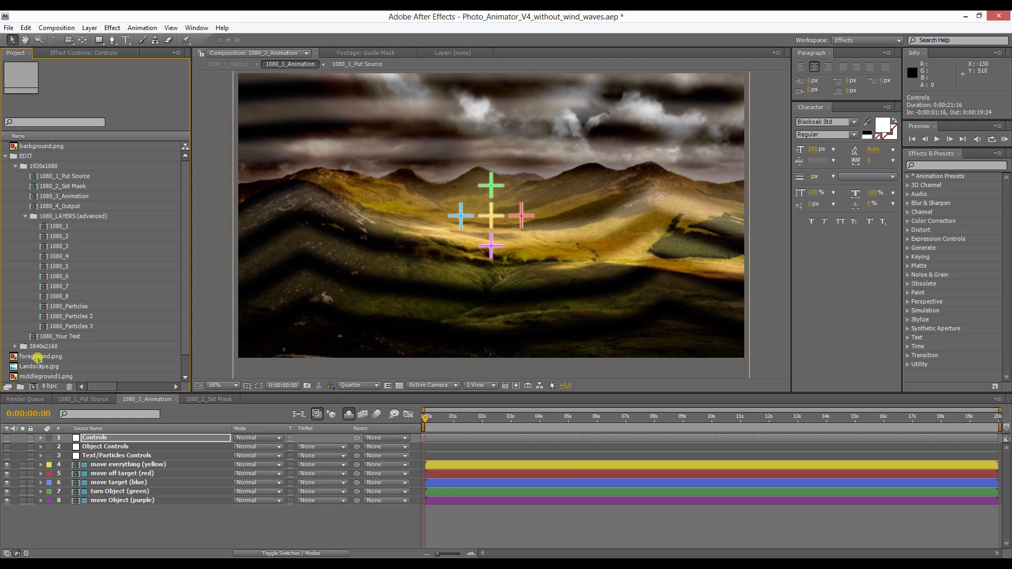
double_click(45, 227)
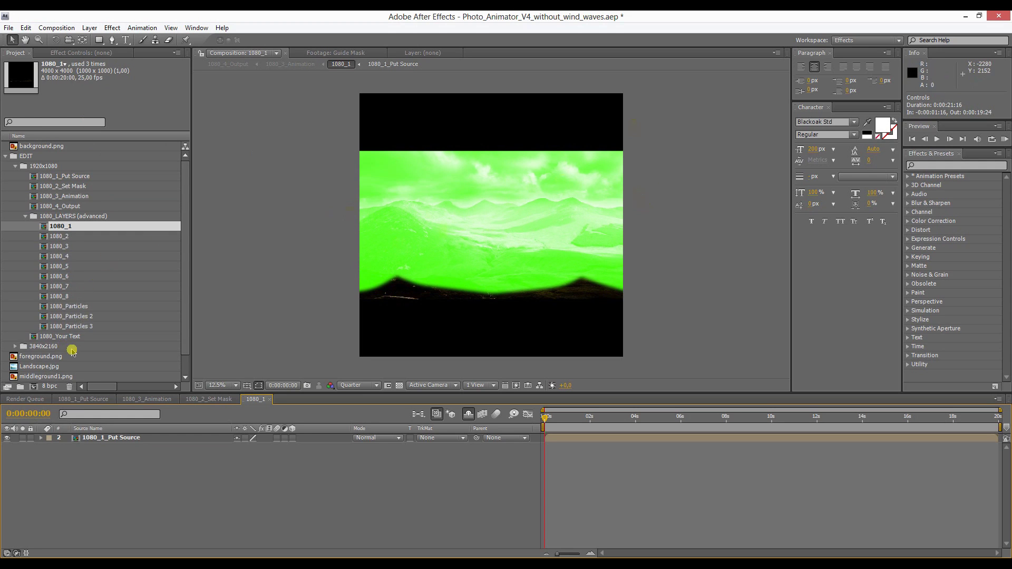
left_click_drag(34, 357, 87, 441)
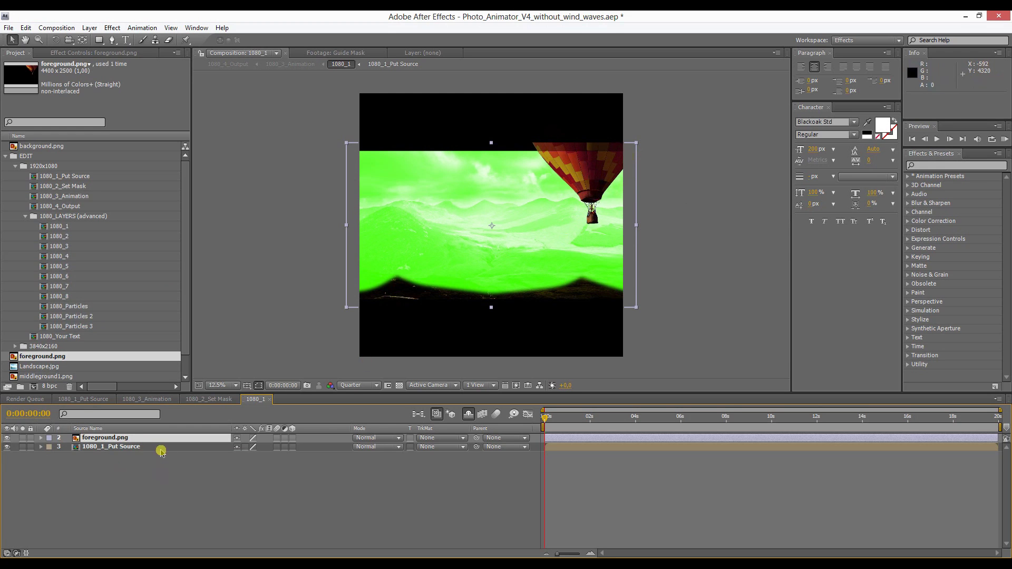
- Add middleground1.png to the 1080_3 composition and middleground2.png to 1080_5, each above the 1080_1_Put Source layer
double_click(45, 247)
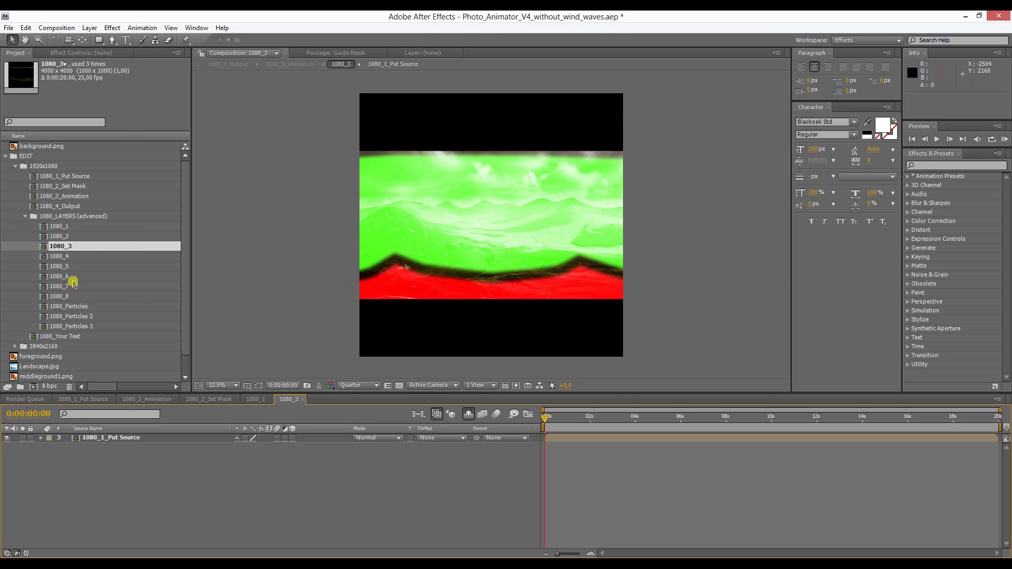
left_click_drag(184, 230, 184, 250)
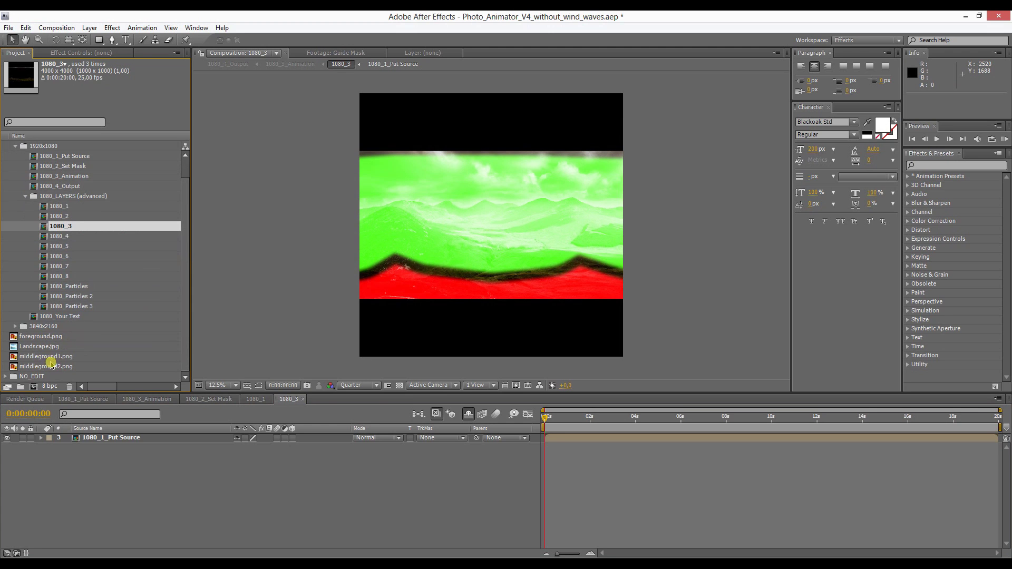
left_click_drag(40, 358, 97, 440)
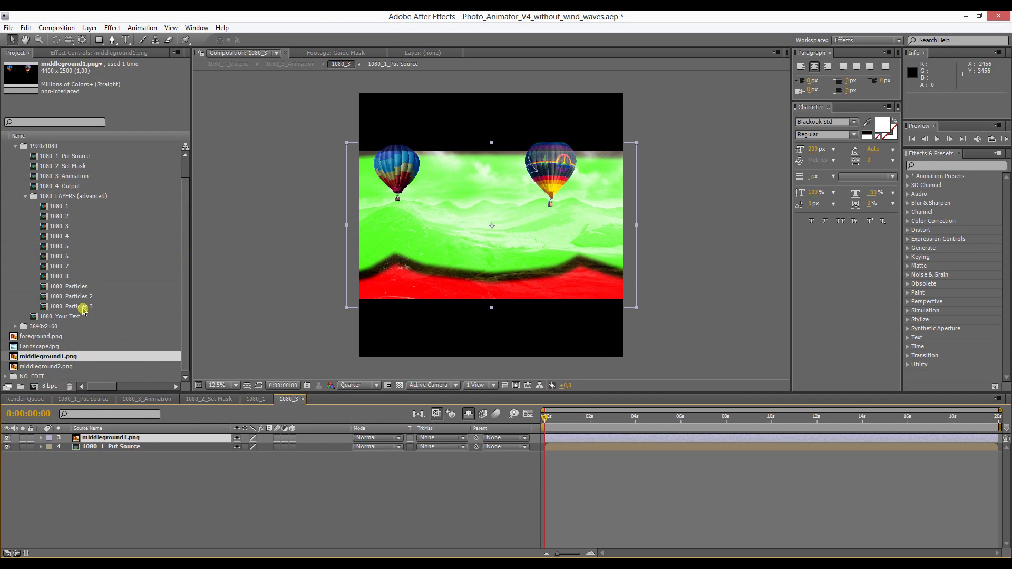
double_click(55, 247)
left_click_drag(47, 366, 74, 440)
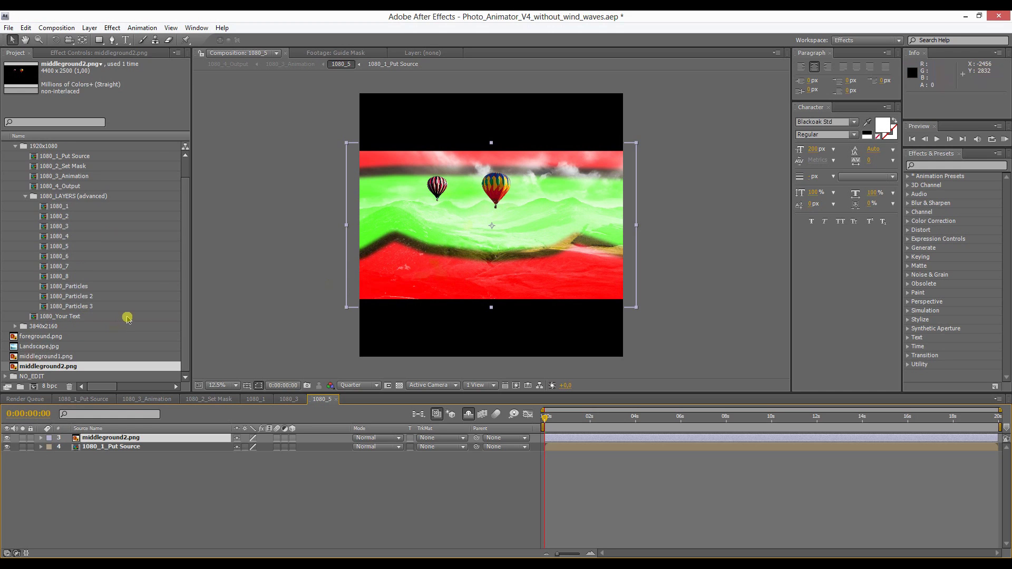
- Add background.png above the source layer in 1080_7, move it down to position 2000, 2024, and return to 1080_3_Animation
scroll(126, 311, "up", 1)
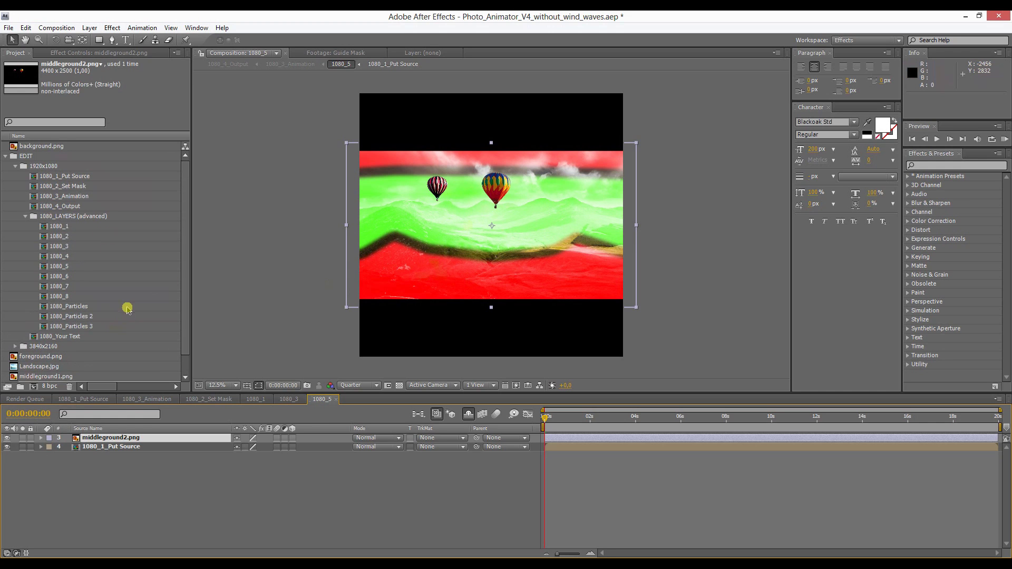
double_click(58, 286)
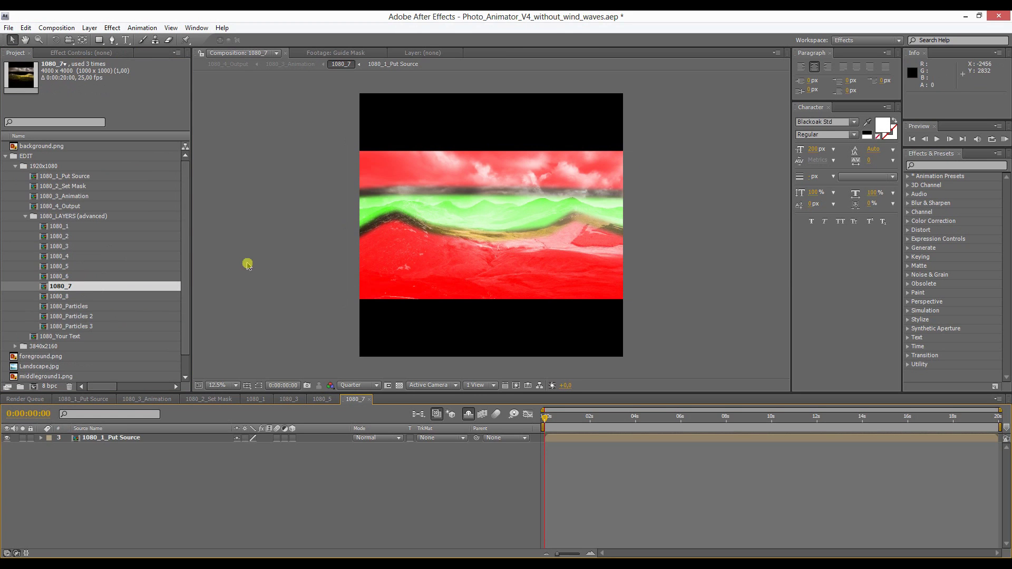
left_click_drag(37, 148, 108, 437)
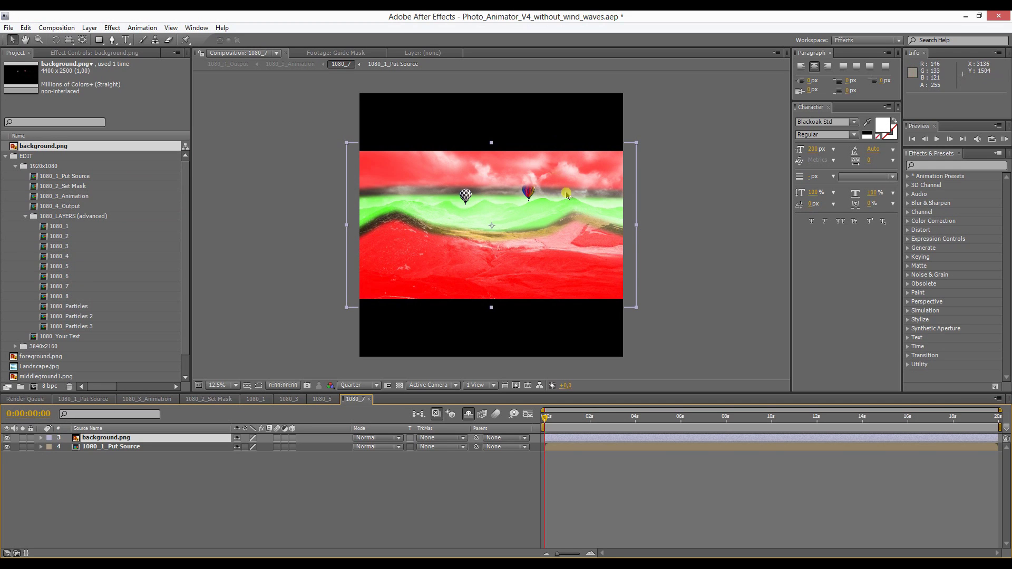
left_click_drag(562, 194, 562, 196)
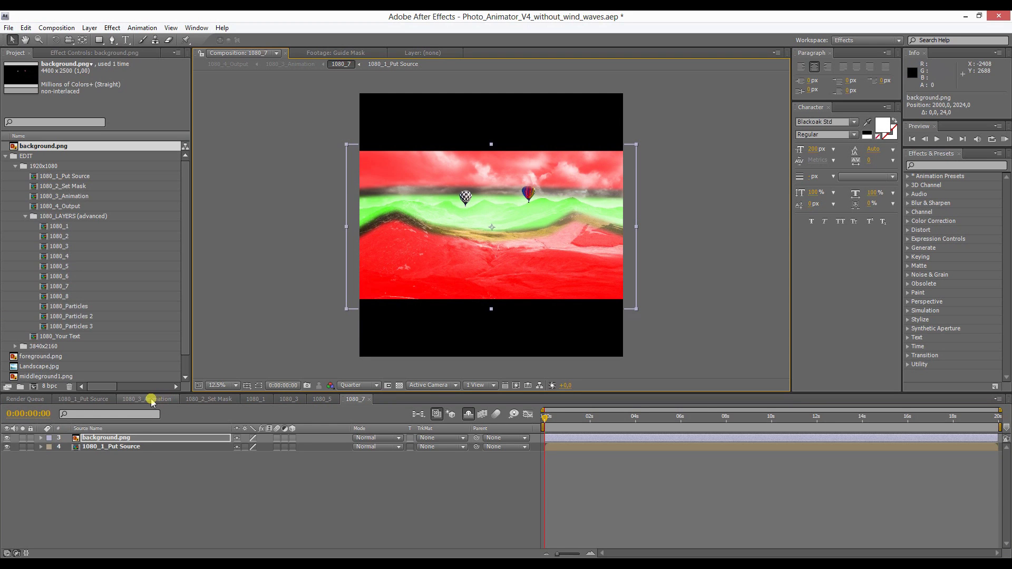
left_click(152, 401)
key("period")
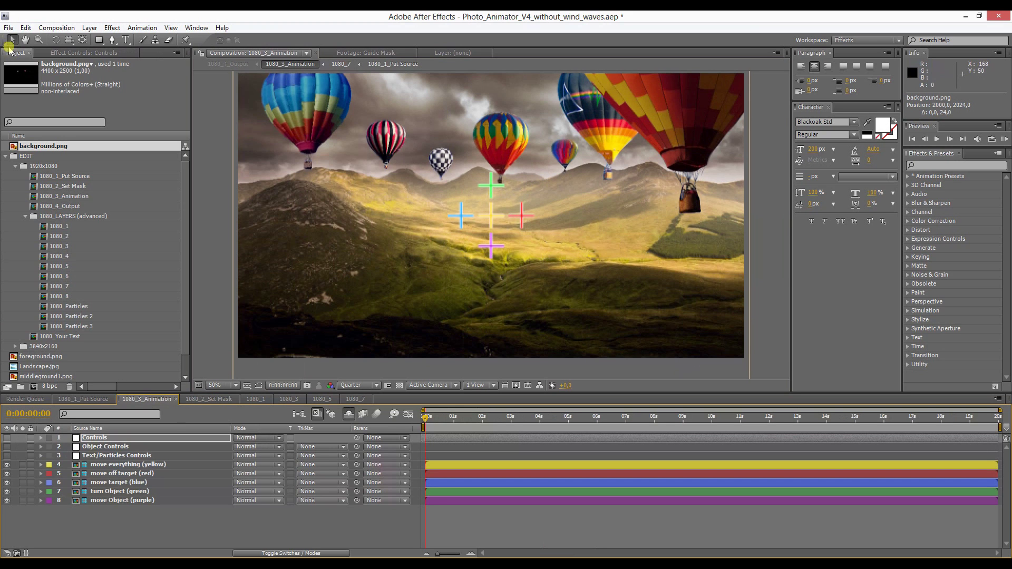
- Try moving the red off-target handle and raising off-target Expansion on the Controls layer, undoing both changes
mouse_move(524, 204)
left_mouse_down()
mouse_move(495, 209)
mouse_move(555, 216)
mouse_move(514, 212)
left_mouse_up()
key("ctrl+z")
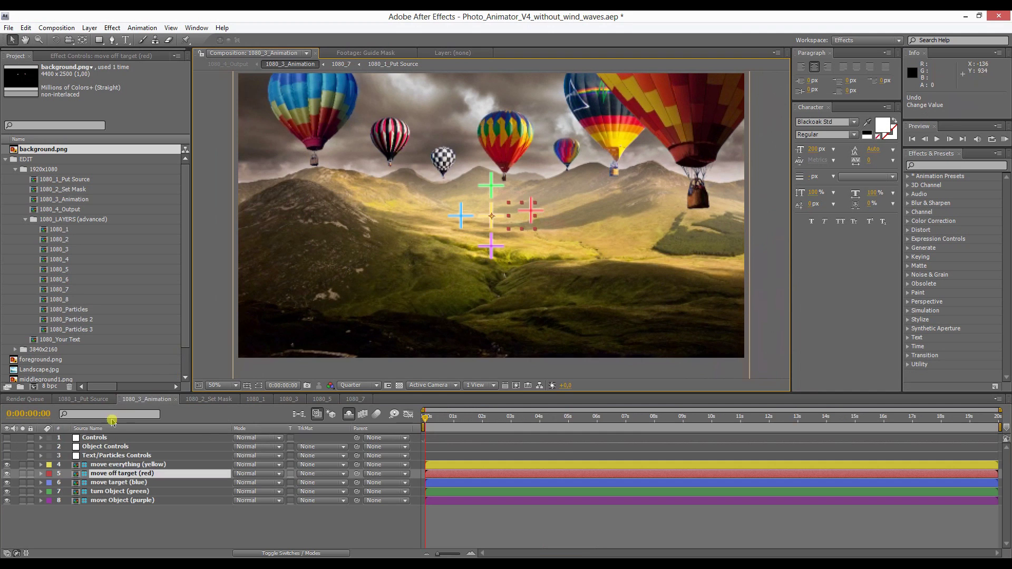
left_click(95, 437)
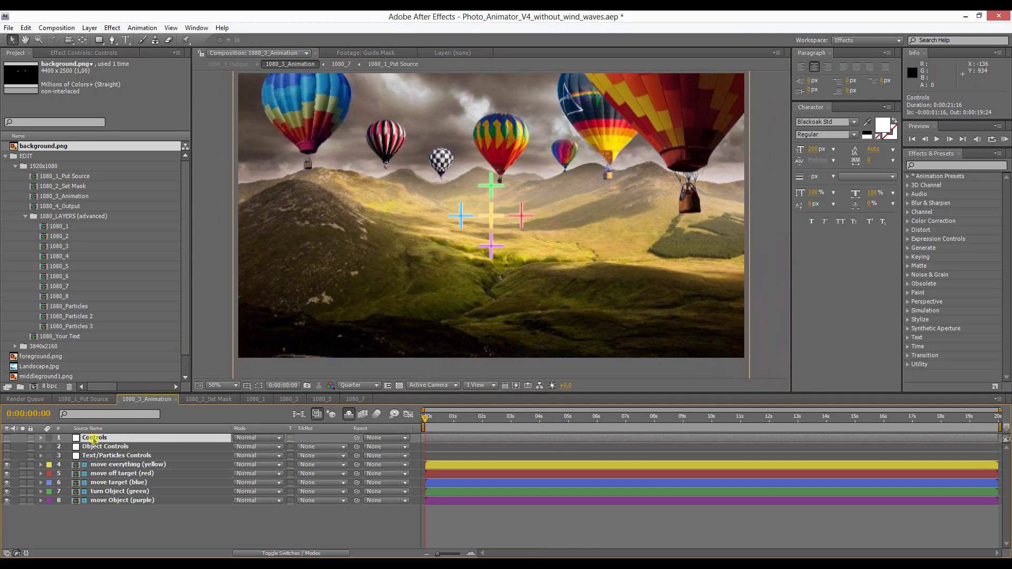
left_click(72, 53)
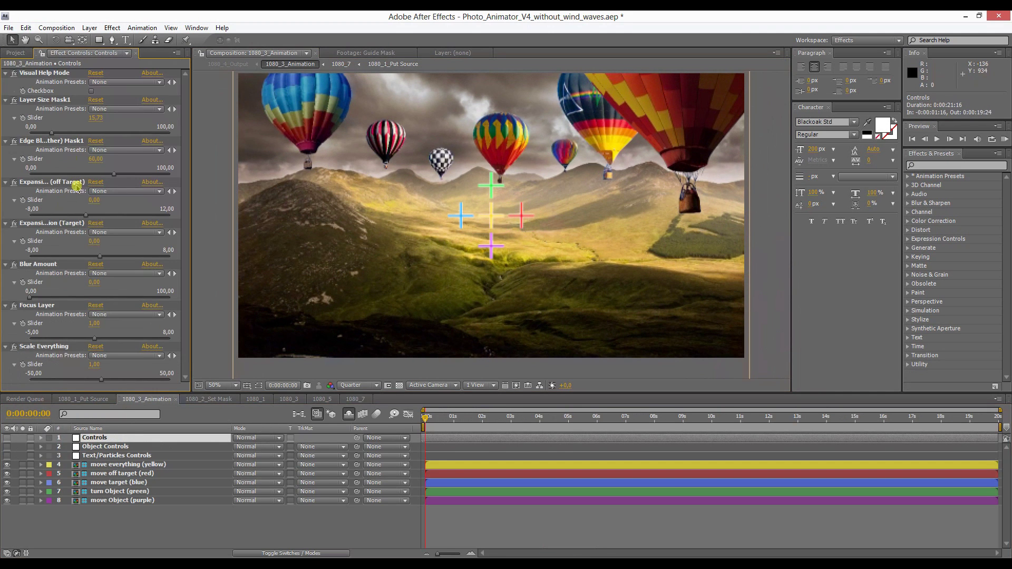
mouse_move(89, 217)
left_mouse_down()
mouse_move(105, 218)
mouse_move(94, 220)
left_mouse_up()
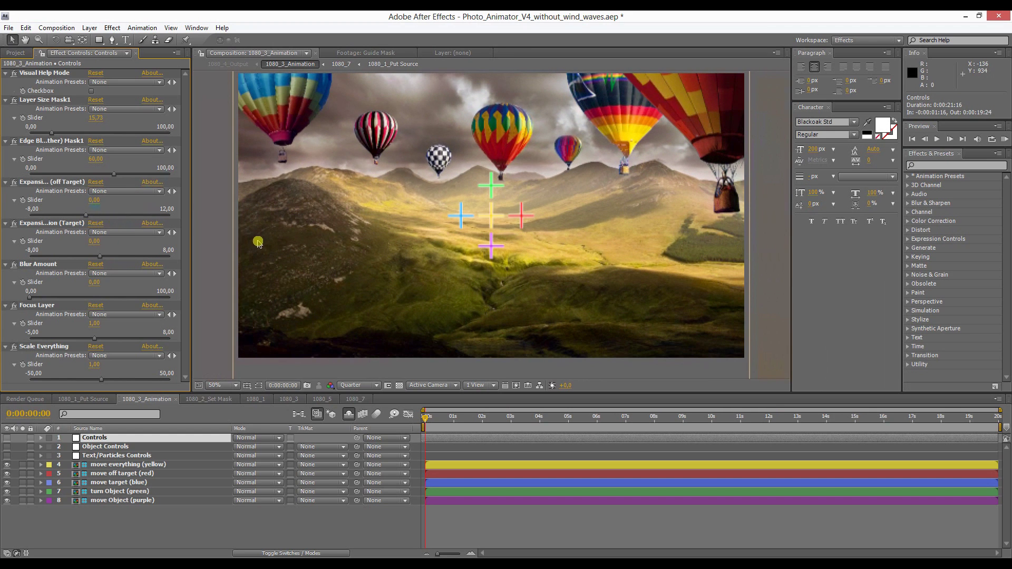
key("ctrl+z")
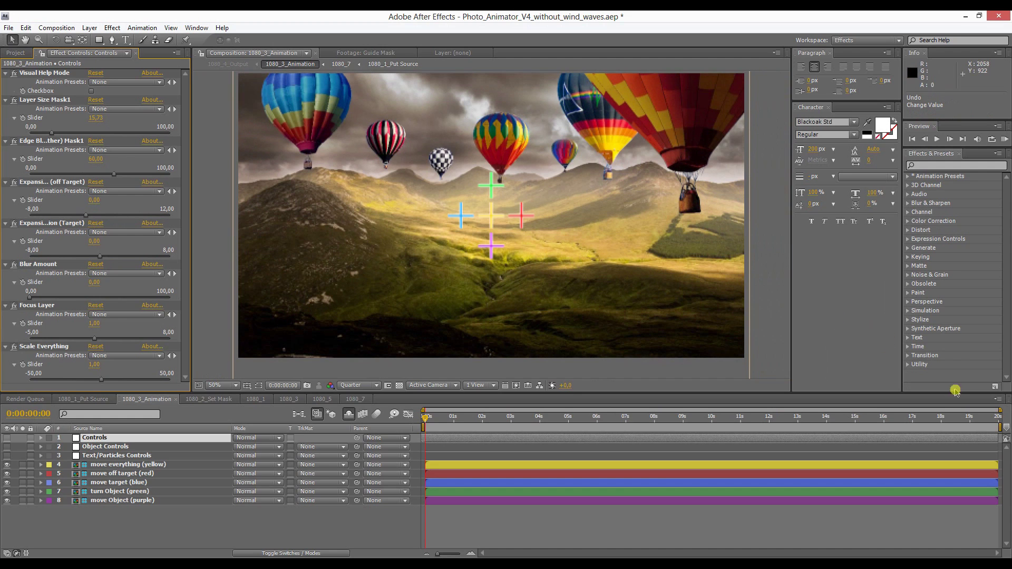
- Shorten the work area to end at 0:00:03:00, keeping the current time at the first frame
left_click_drag(999, 427, 511, 413)
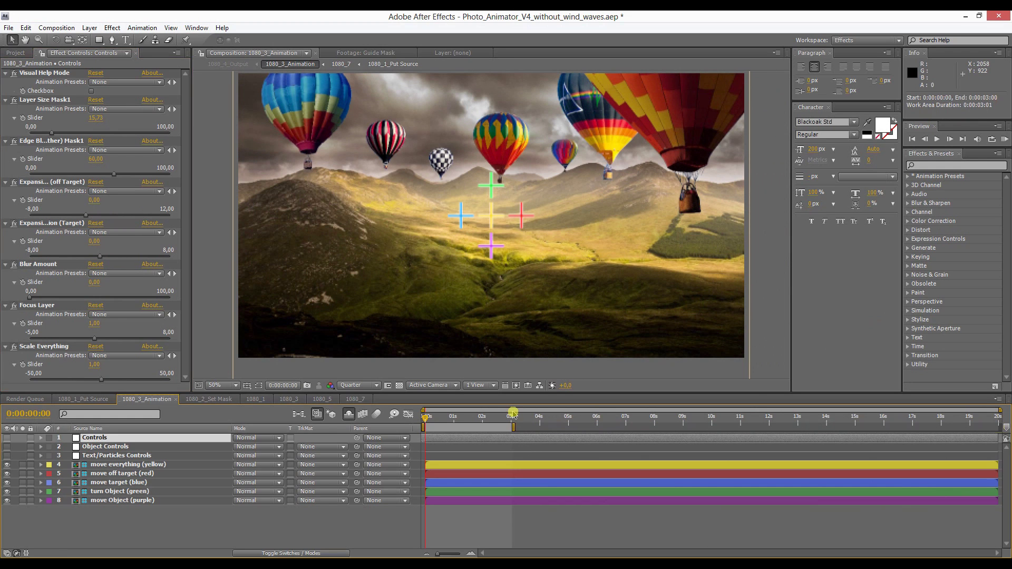
mouse_move(428, 417)
left_mouse_down()
mouse_move(440, 420)
mouse_move(419, 417)
left_mouse_up()
left_click_drag(195, 184, 289, 182)
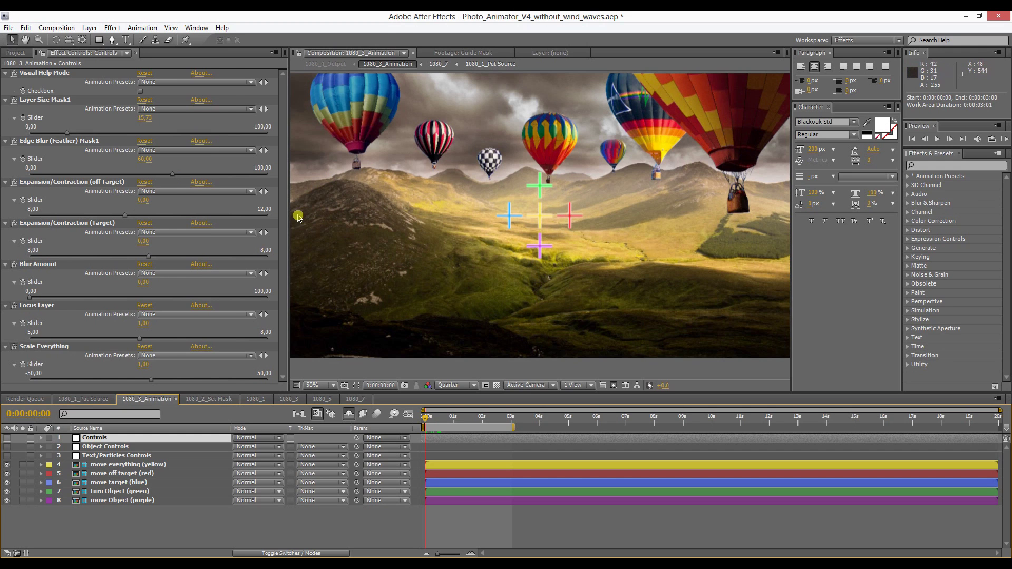
left_click_drag(288, 209, 198, 203)
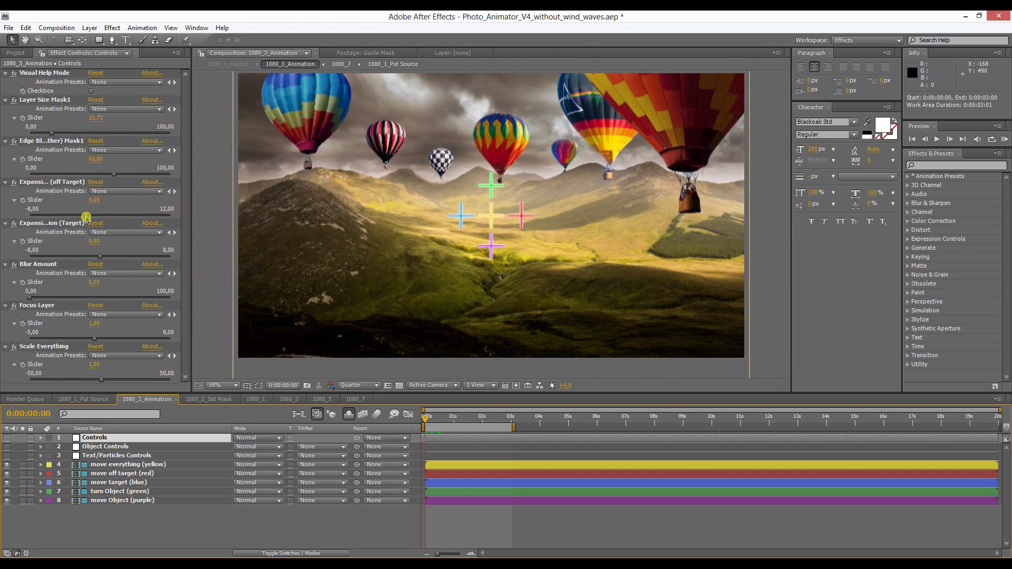
- Try off-target Expansion values of about 1.14 and 0.46, then set the value back to 0
left_click_drag(90, 217, 93, 217)
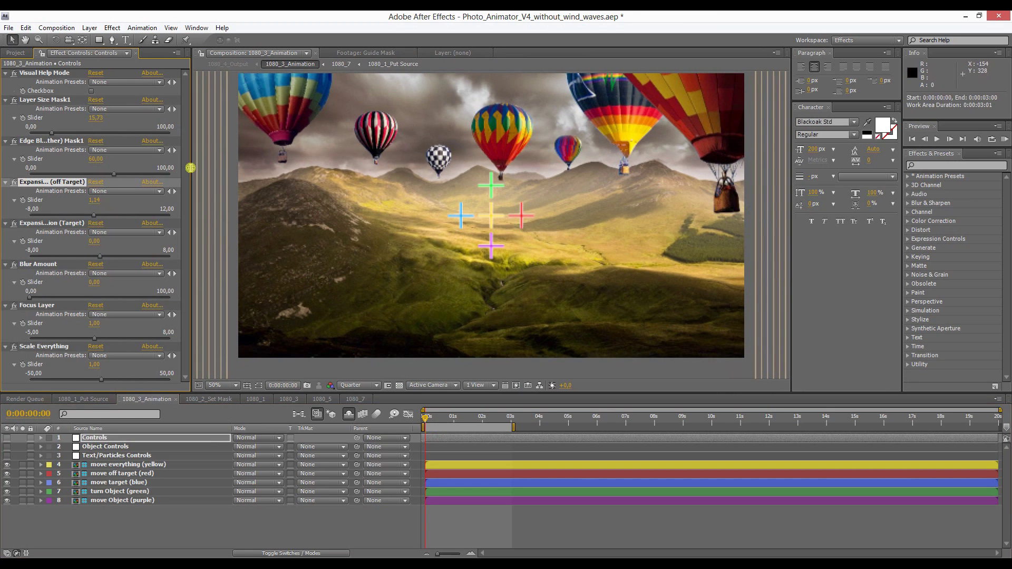
left_click_drag(95, 216, 89, 213)
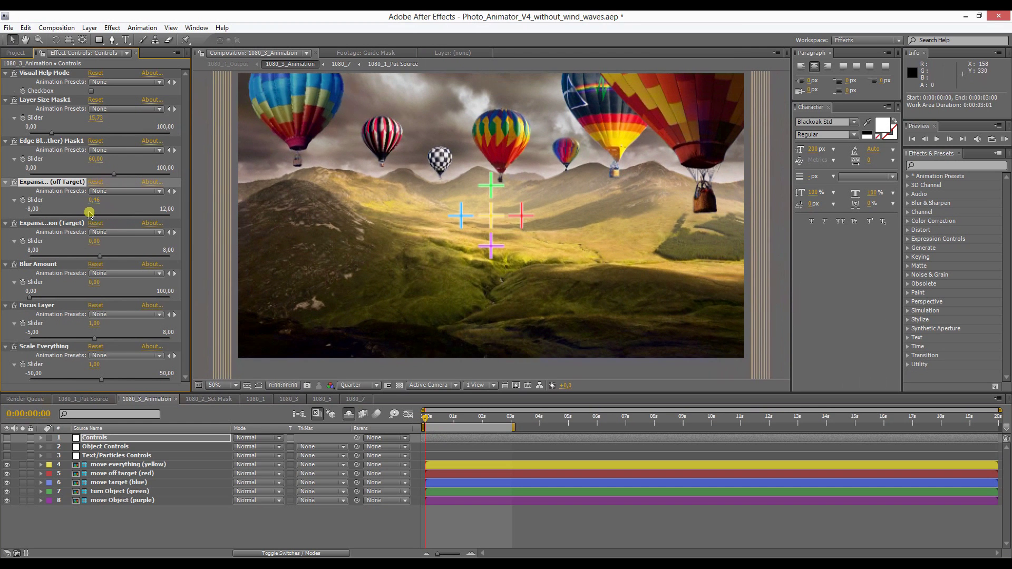
key("ctrl+z")
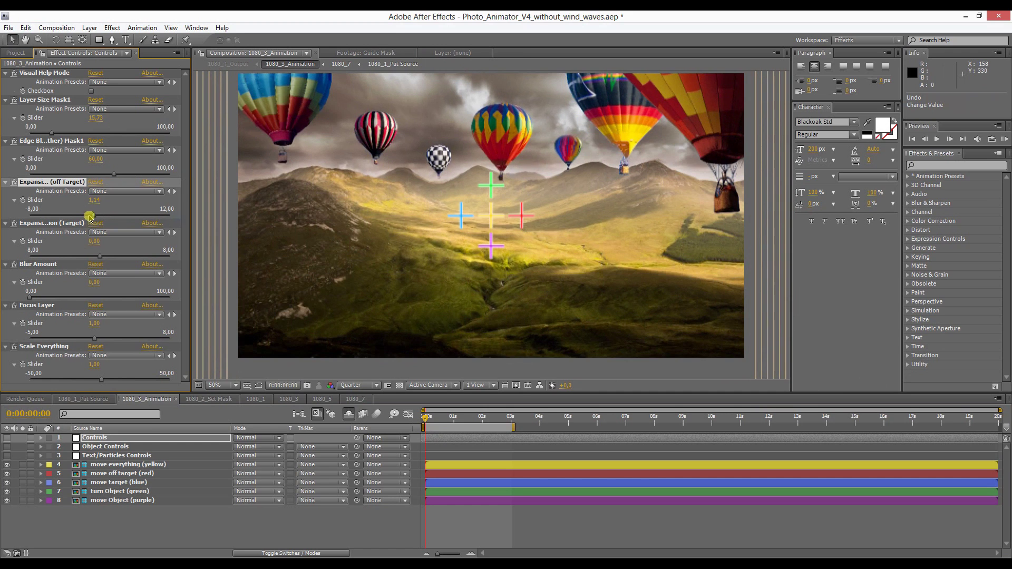
type("0")
key("Return")
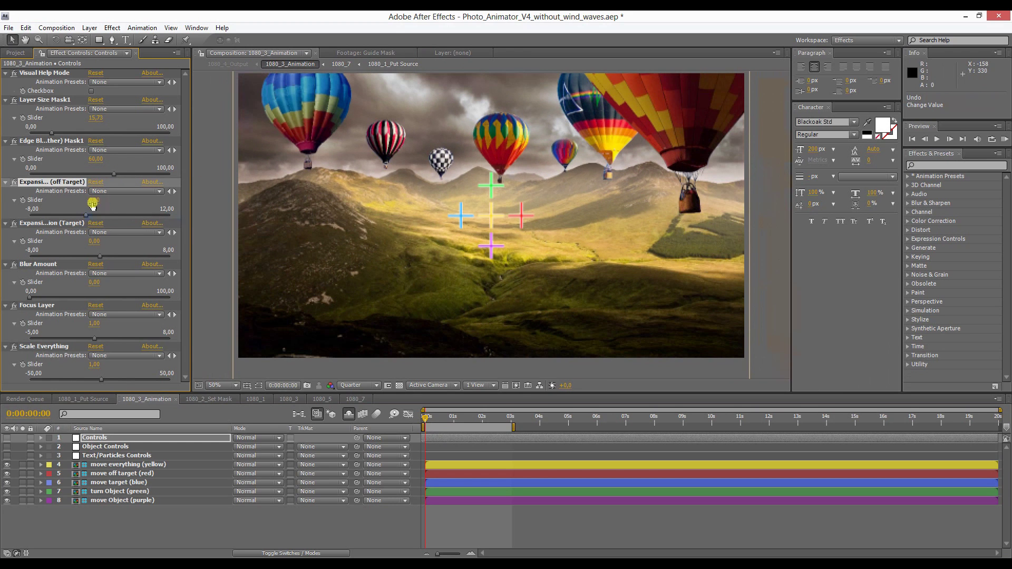
- Keyframe off-target Expansion on the Controls layer from 0 at the first frame to about 2.64 at 0:00:03:00
left_click(23, 201)
left_click_drag(453, 421, 514, 419)
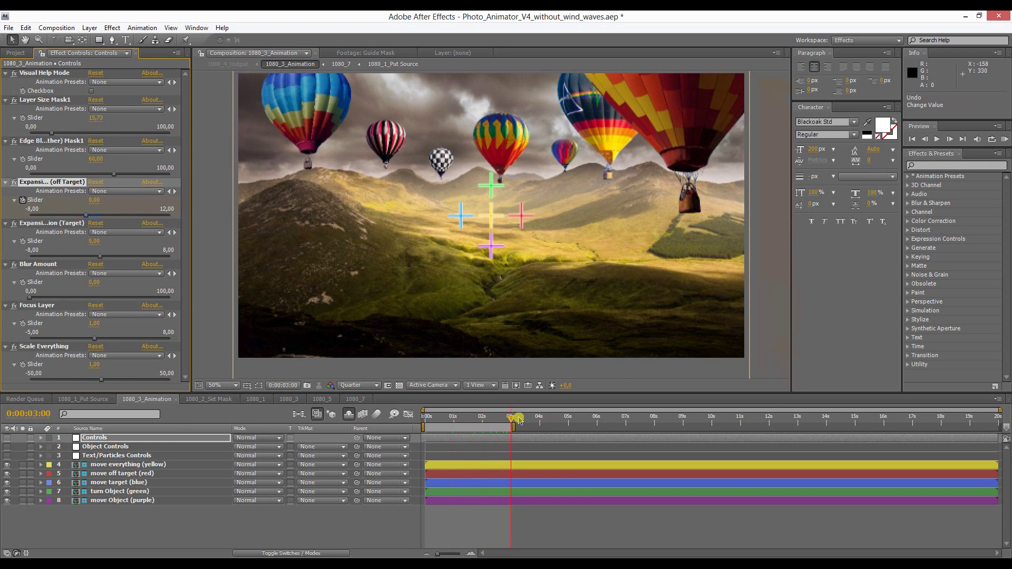
left_click(93, 243)
left_click(92, 210)
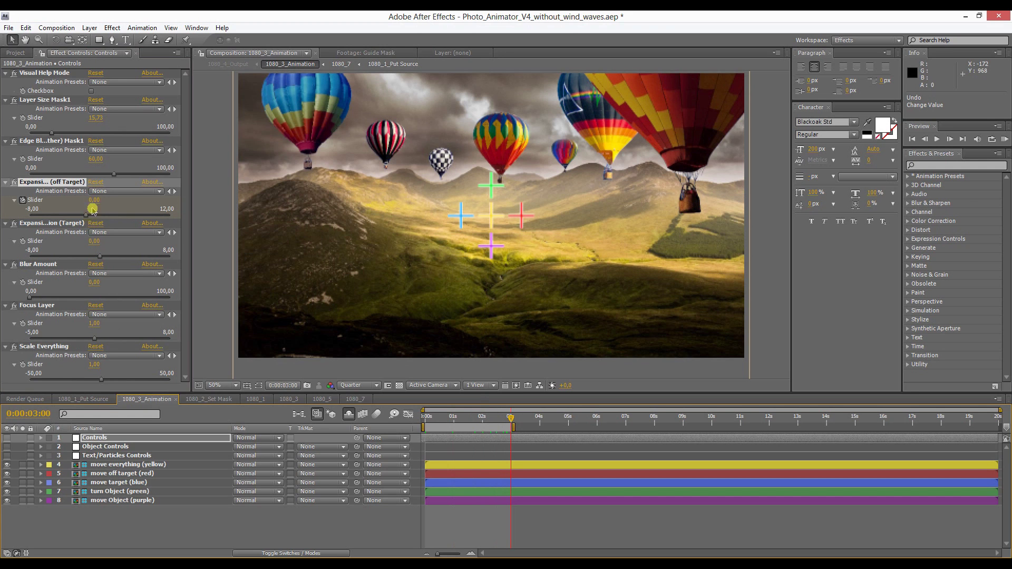
left_click_drag(86, 216, 102, 215)
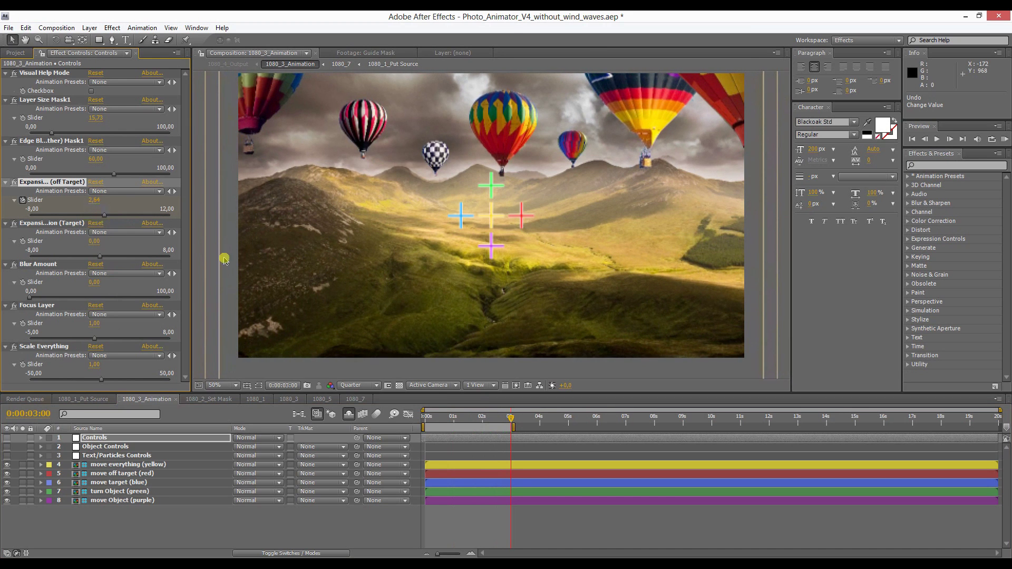
- Preview the expansion animation over the three-second work area from the first frame, stop playback and return to the start
left_click_drag(433, 419, 422, 419)
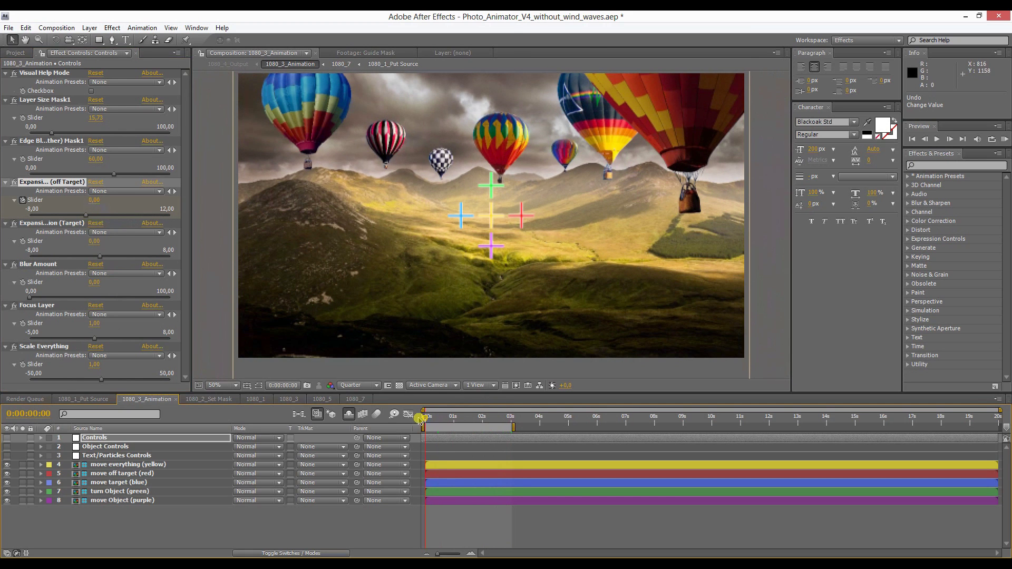
key("KP_0")
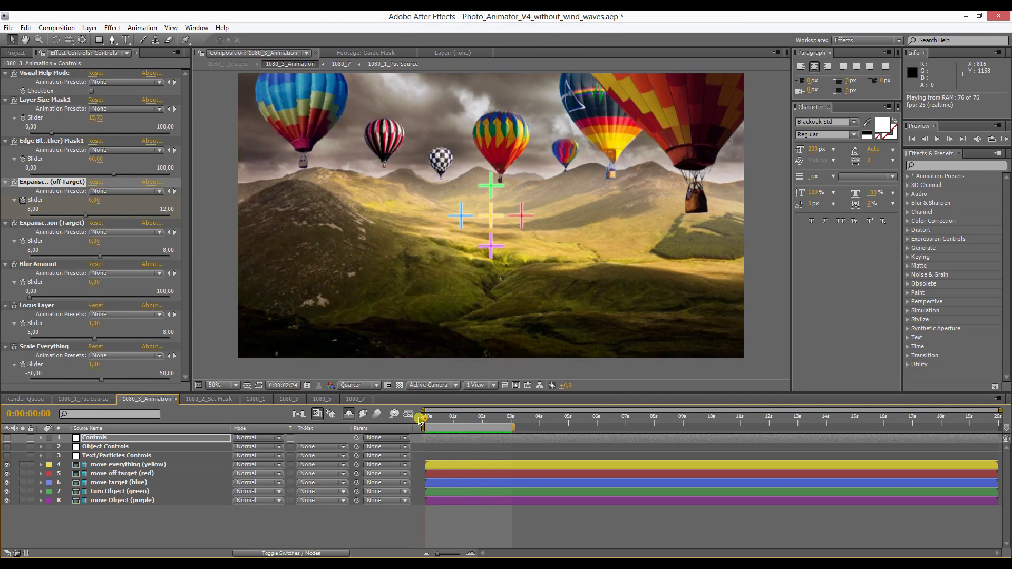
key("space")
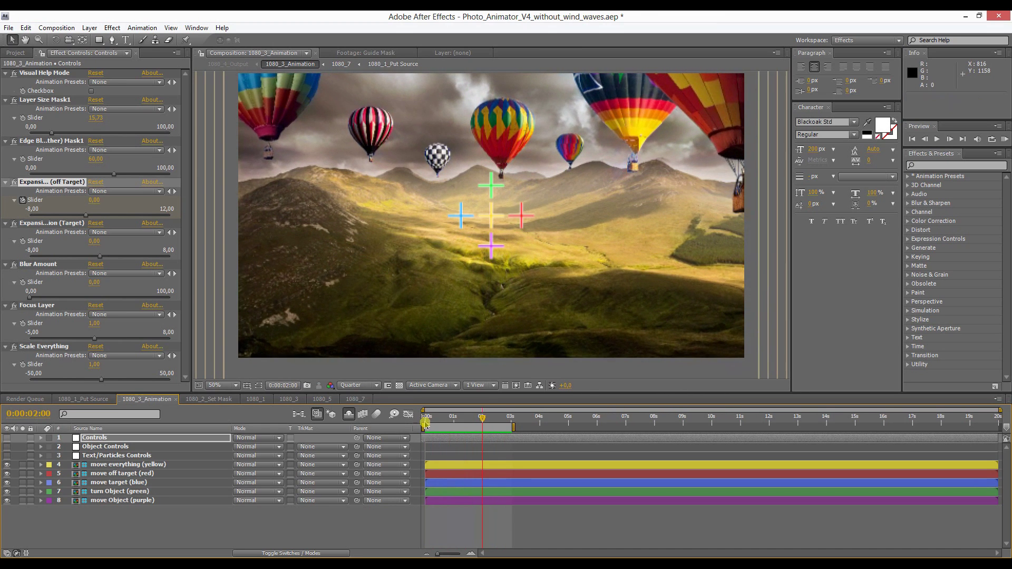
left_click_drag(455, 423, 425, 417)
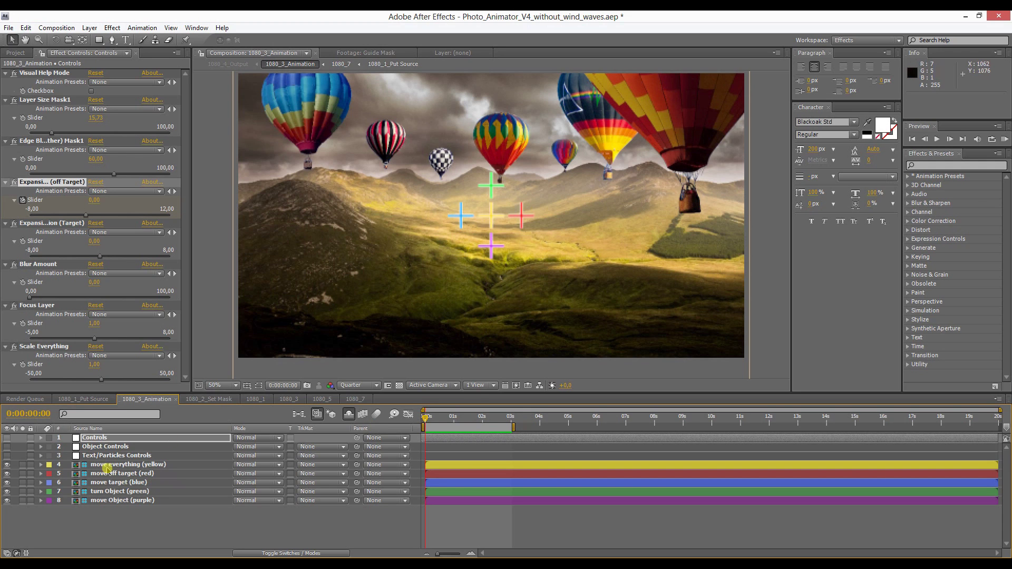
left_click_drag(428, 419, 426, 419)
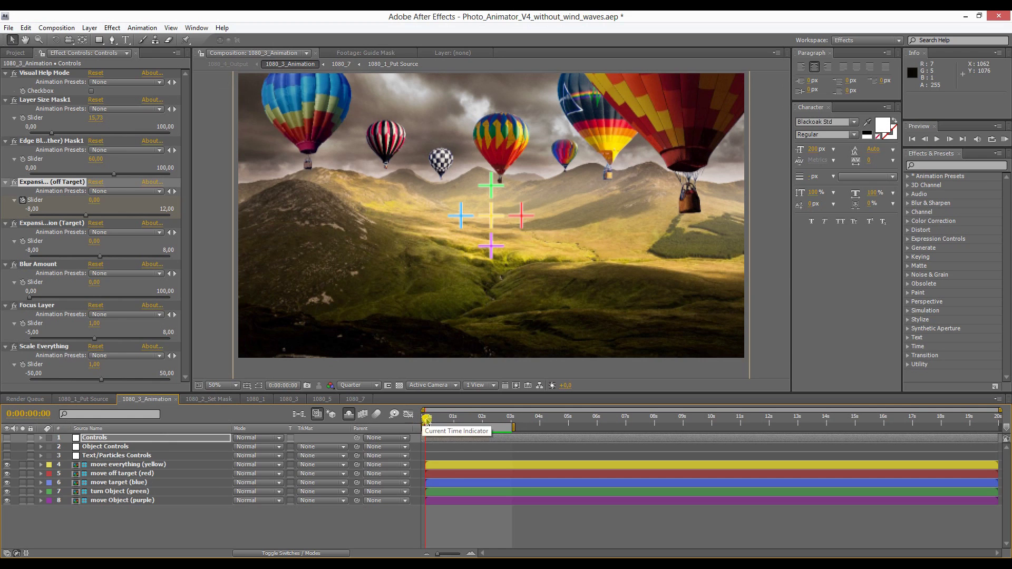
- Add Position keyframes at the first frame to the move everything, move off target and move target layers
left_click(104, 473)
left_click(106, 466)
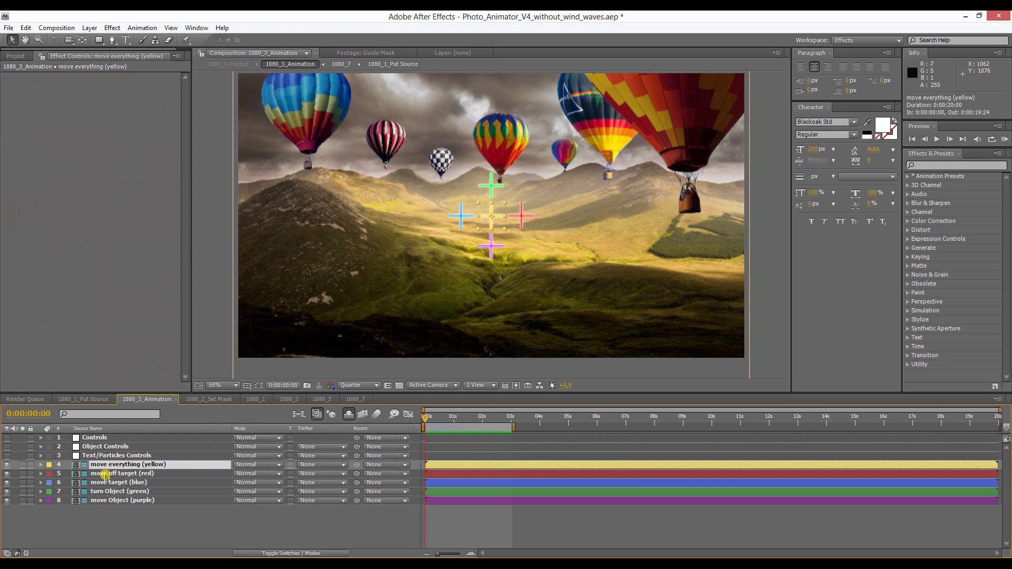
left_click(105, 474, "shift")
left_click(106, 484, "shift")
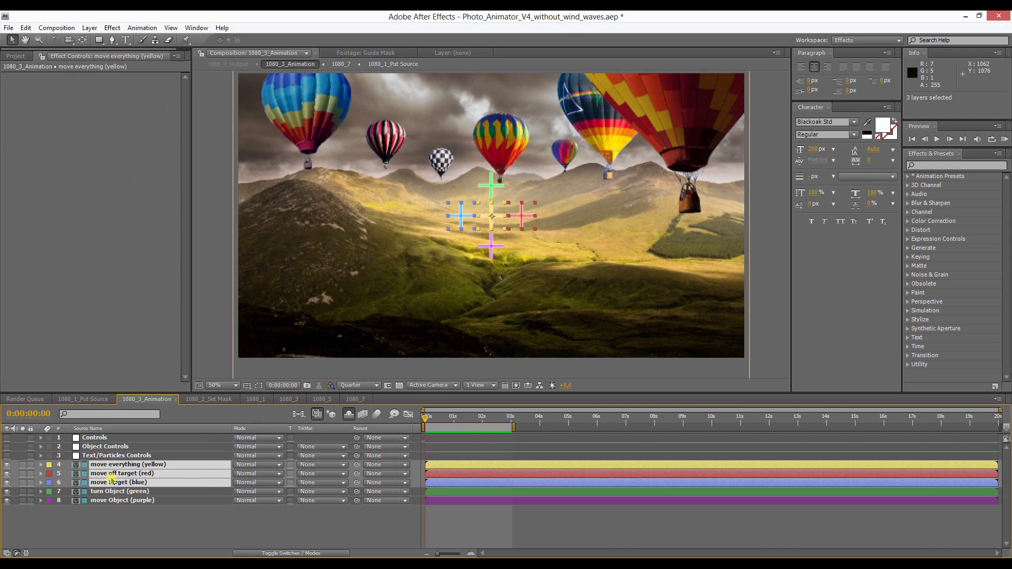
key("p")
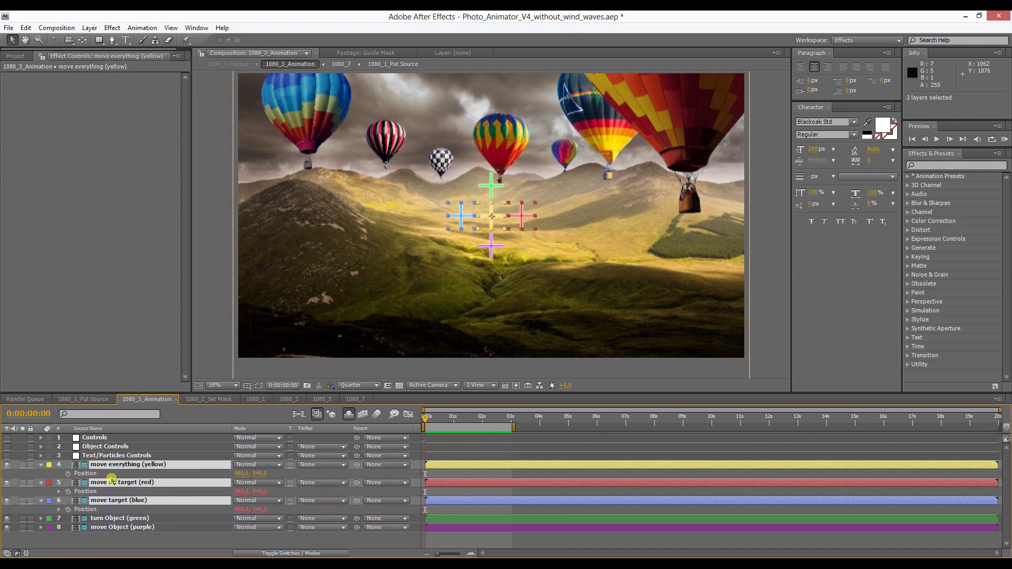
left_click(68, 474)
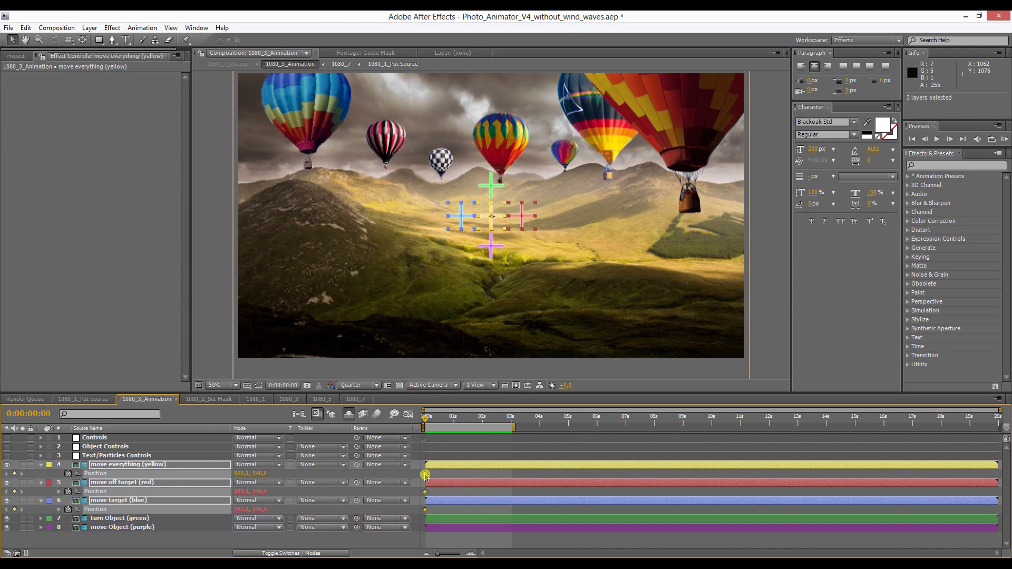
- At the first frame, move the red off-target handle to about 942, 540 and the blue target handle to about 982, 540
left_click(211, 278)
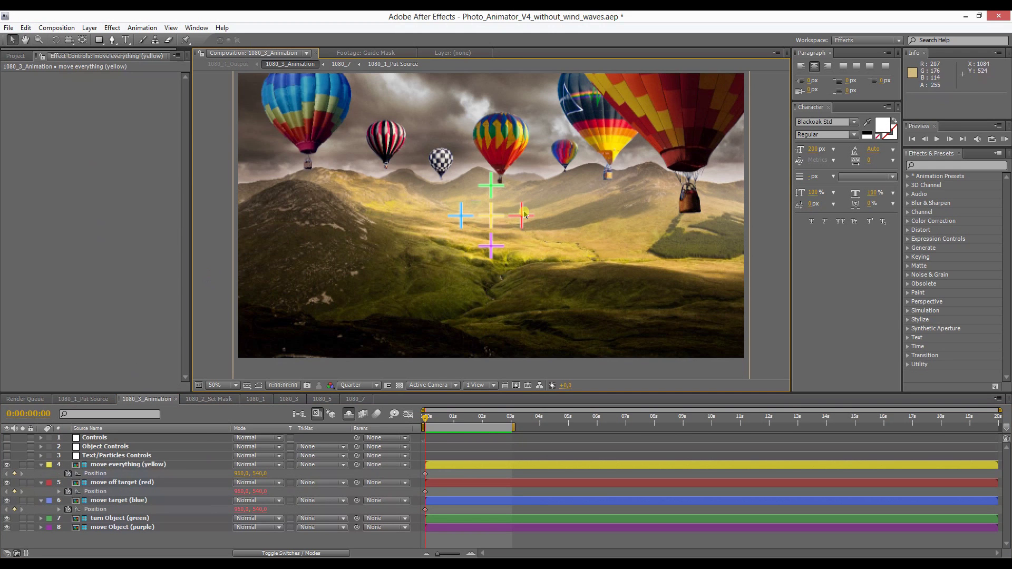
left_click_drag(525, 216, 520, 216)
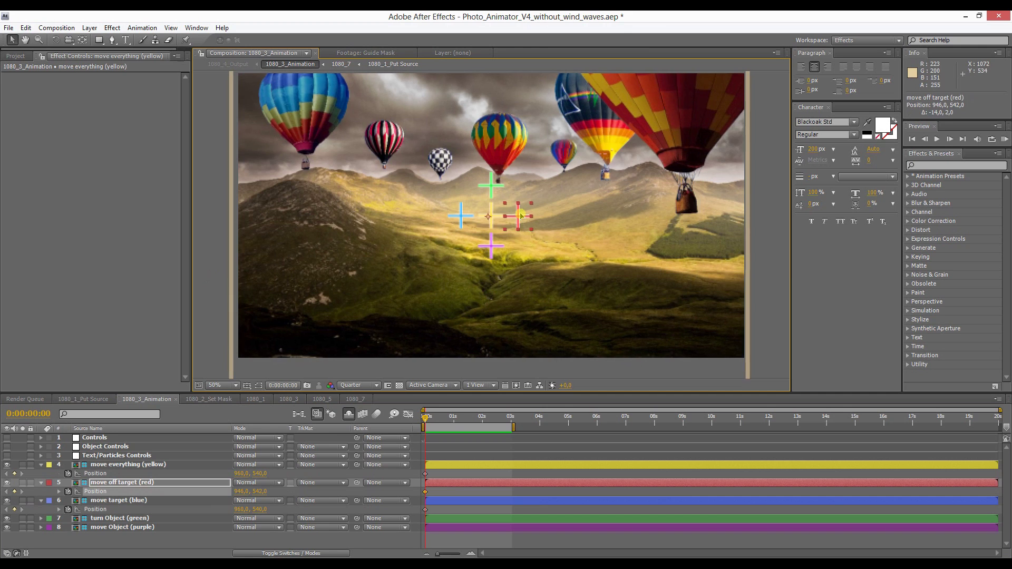
left_click_drag(457, 220, 463, 221)
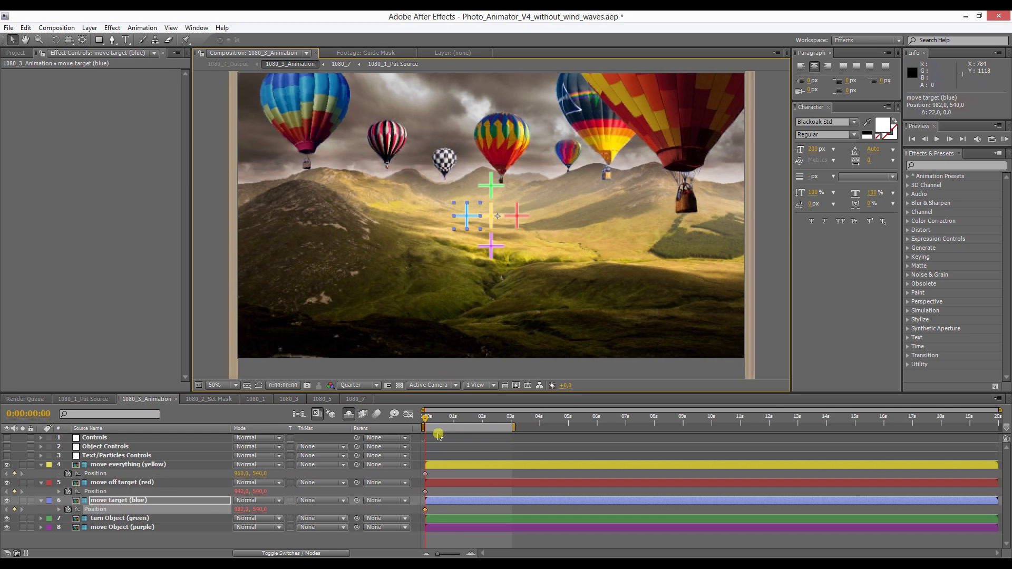
- At 0:00:03:00, move the red off-target handle to about 1060, 478 and the blue target handle to about 914, 596
left_click_drag(449, 421, 514, 422)
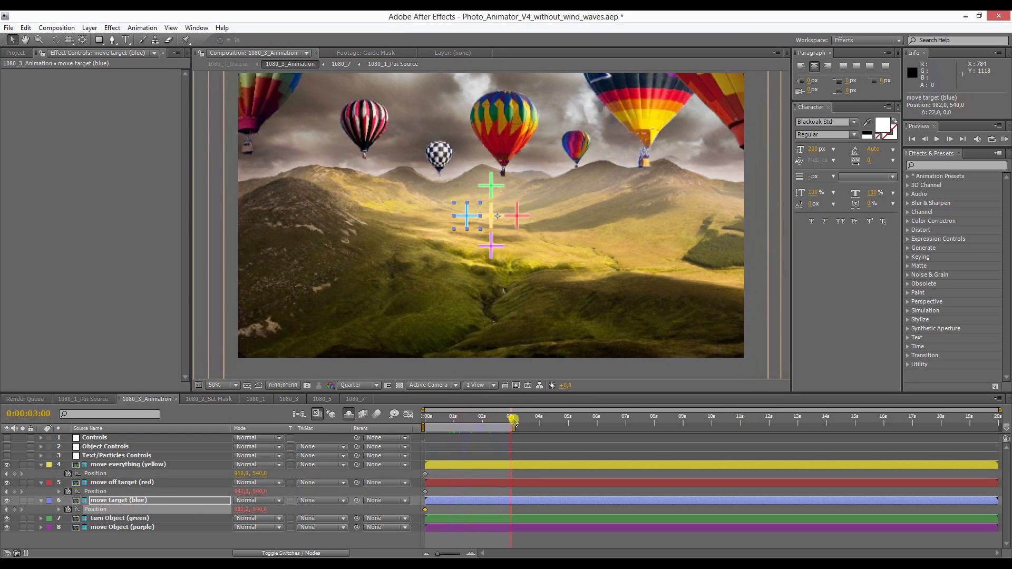
left_click(522, 221)
left_click_drag(522, 224, 556, 204)
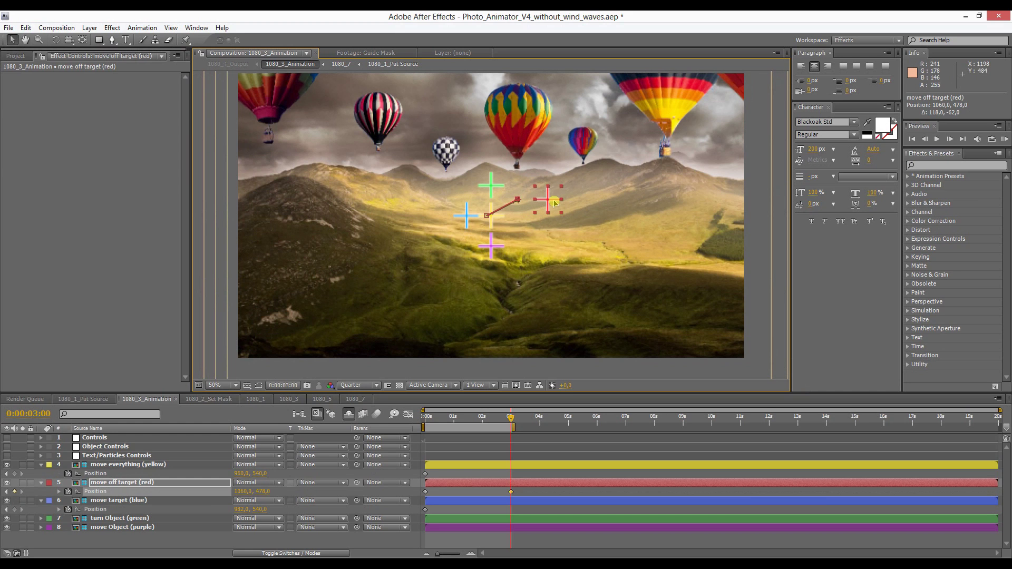
left_click_drag(465, 215, 448, 229)
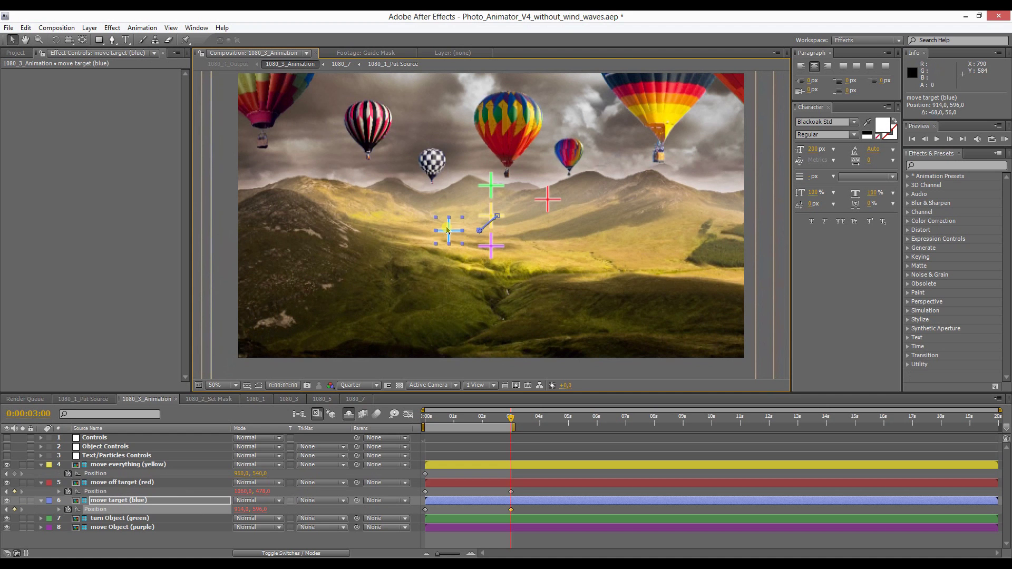
- Preview the position animation over the work area, stop playback and return to the first frame
key("KP_0")
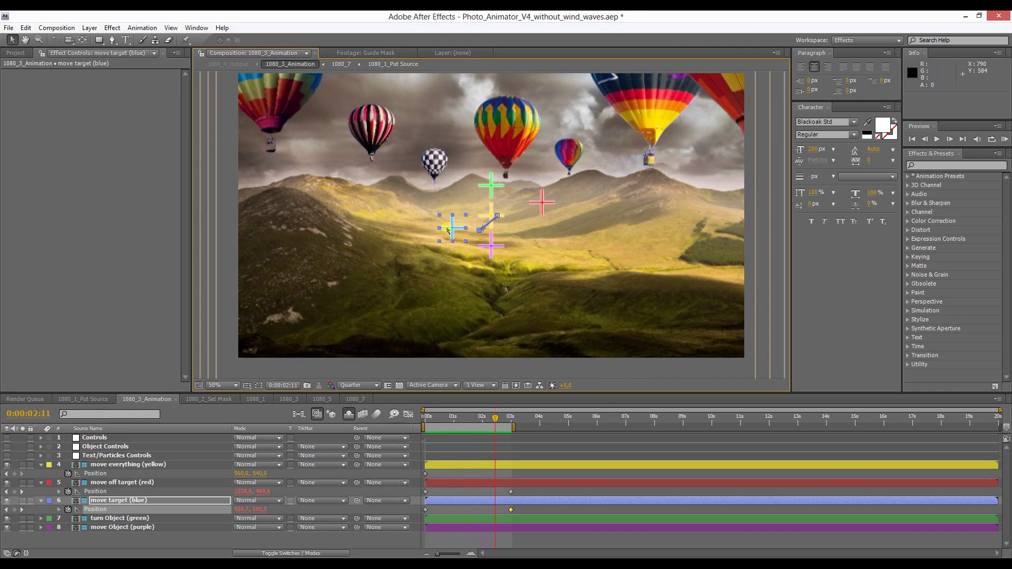
left_click(496, 424)
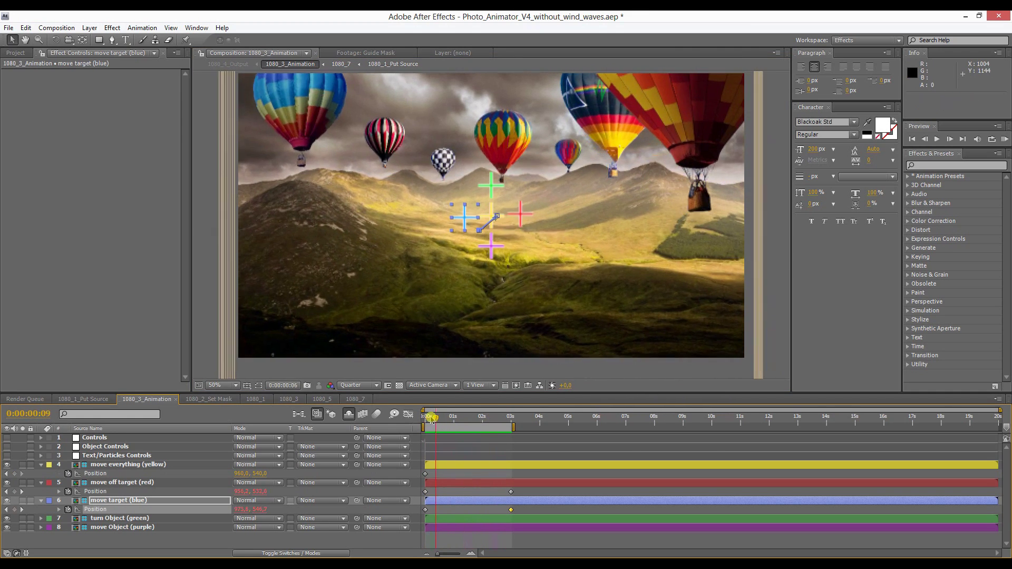
left_click(416, 422)
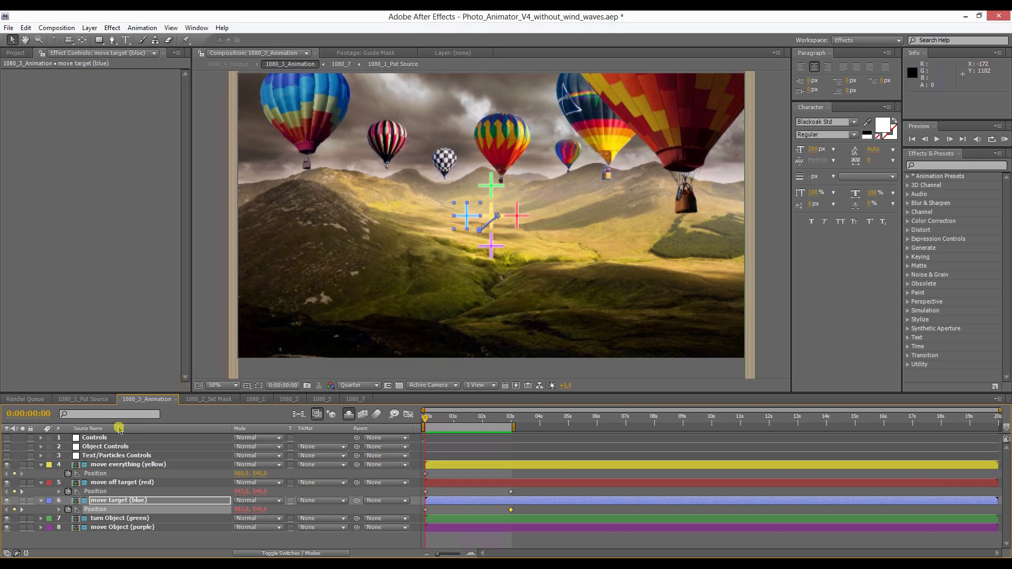
- Raise Blur Amount on the Controls layer to about 26.22
left_click(96, 439)
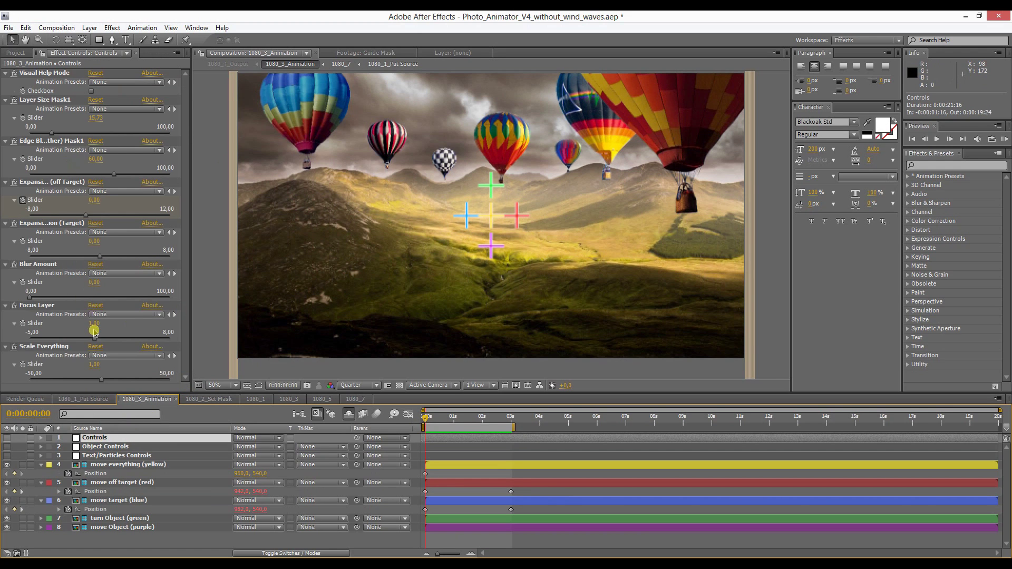
left_click(34, 298)
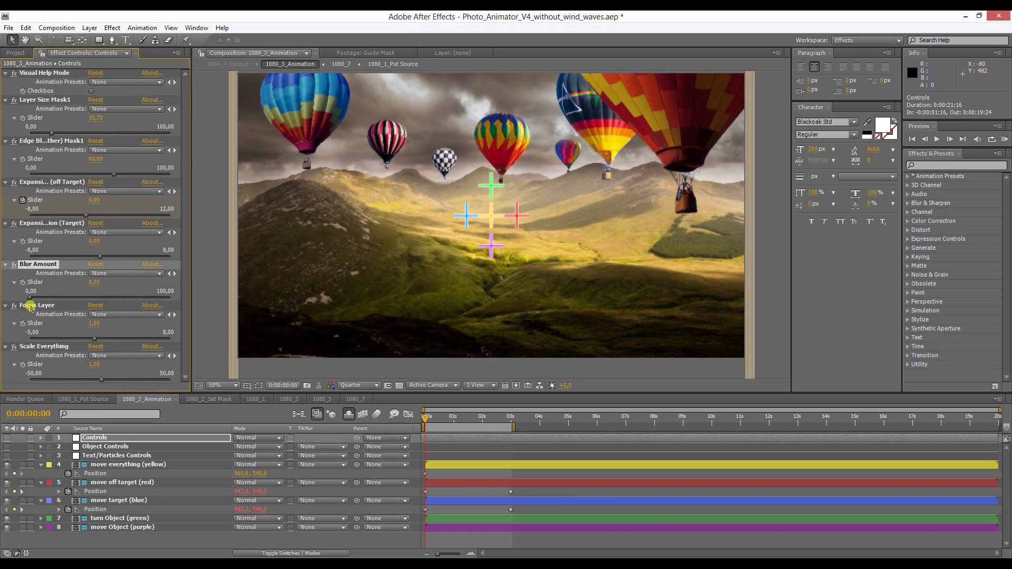
left_click_drag(32, 299, 58, 299)
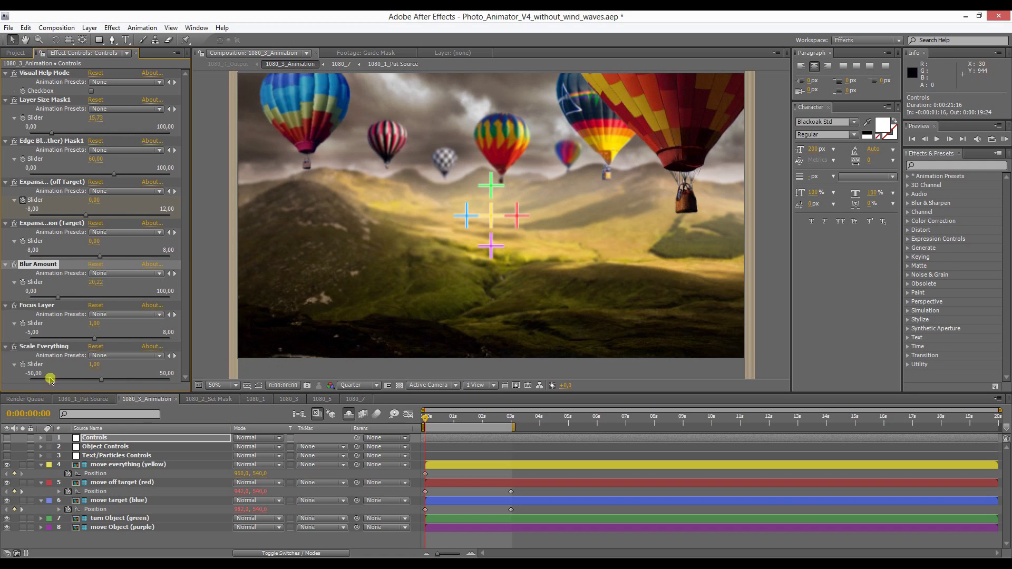
- Keyframe Focus Layer on the Controls layer from 1 at the first frame to 7 at 0:00:02:00
left_click(23, 324)
left_click_drag(447, 421, 482, 420)
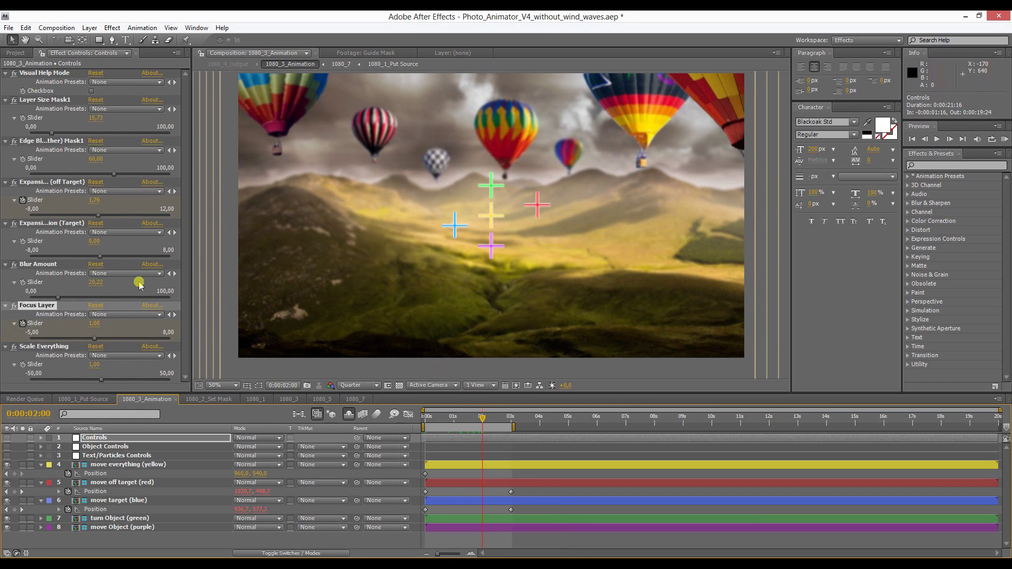
left_click(94, 324)
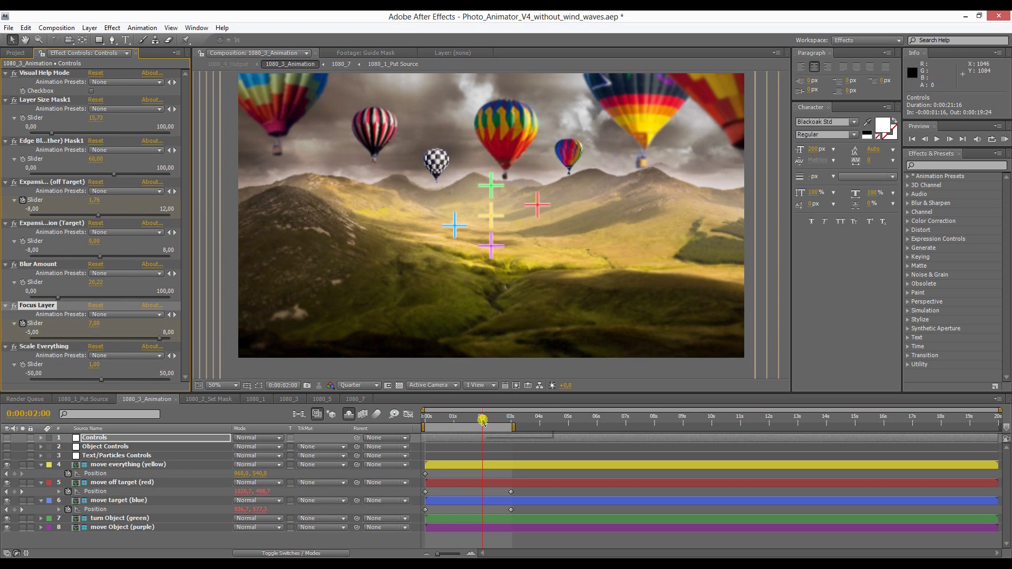
- Return to the first frame and preview the focus shift over the work area
left_click_drag(481, 418, 404, 426)
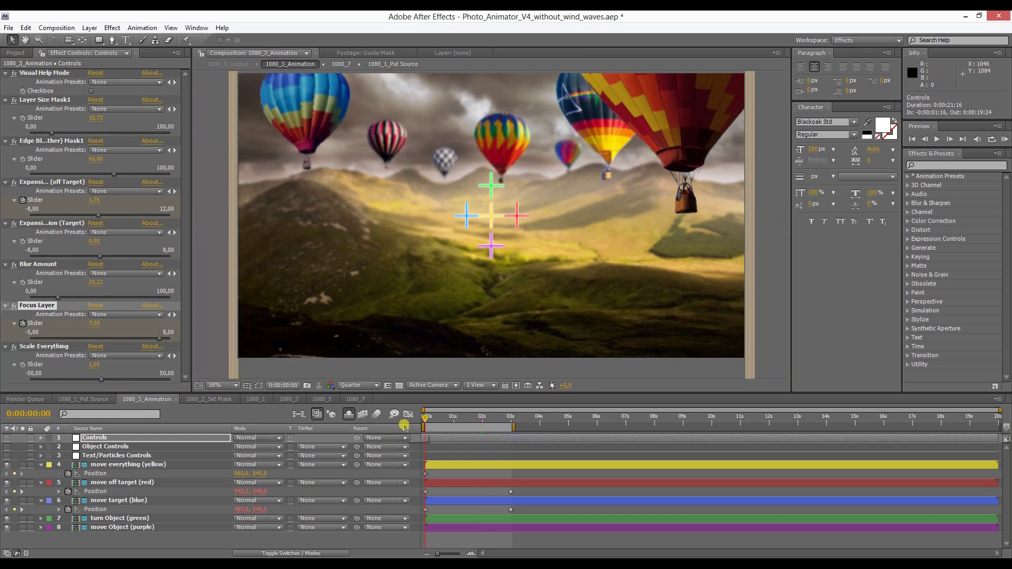
key("KP_0")
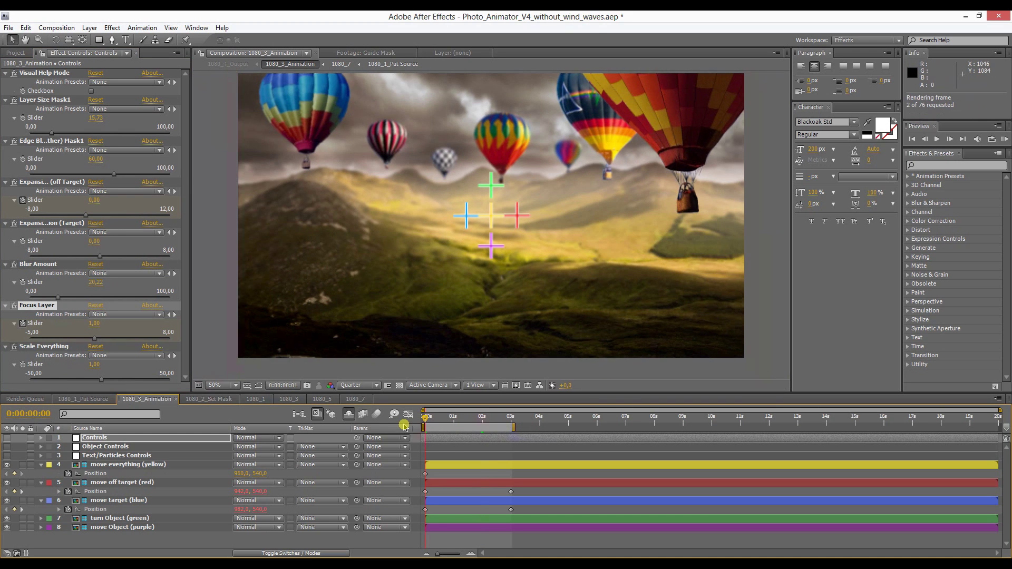